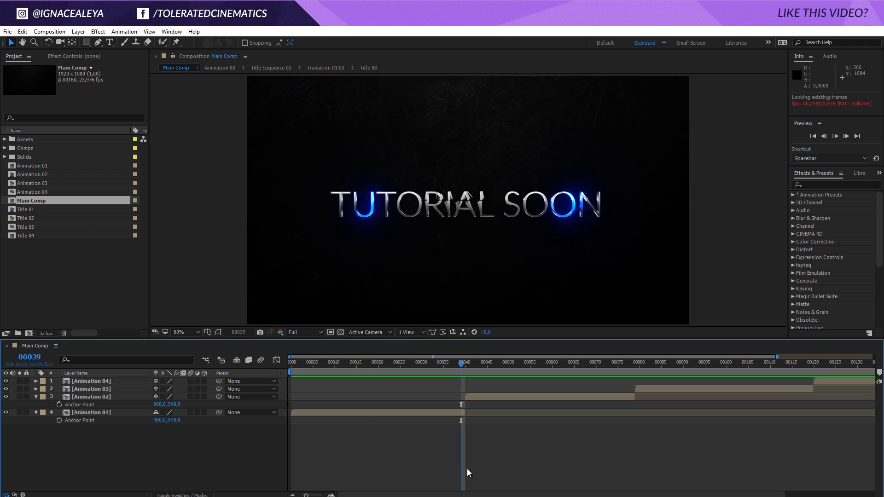
- Preview the title animation, then return to the start of the comp
key("space")
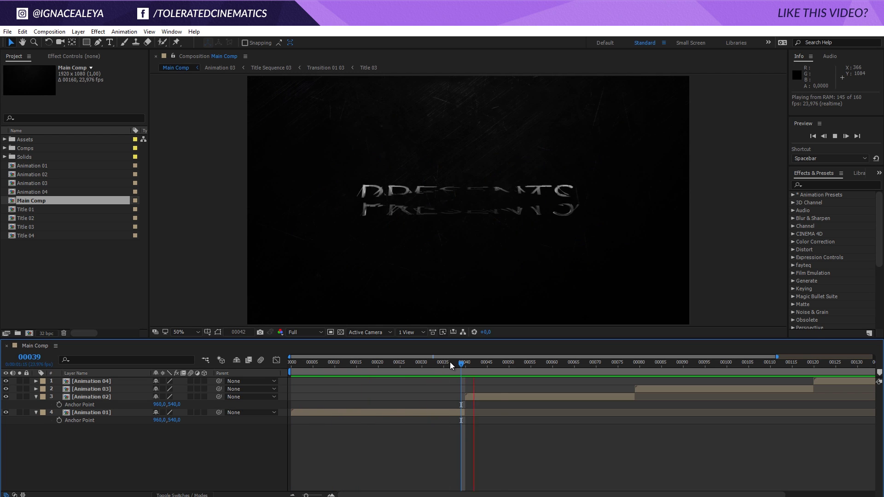
left_click(530, 362)
left_click_drag(531, 363, 249, 402)
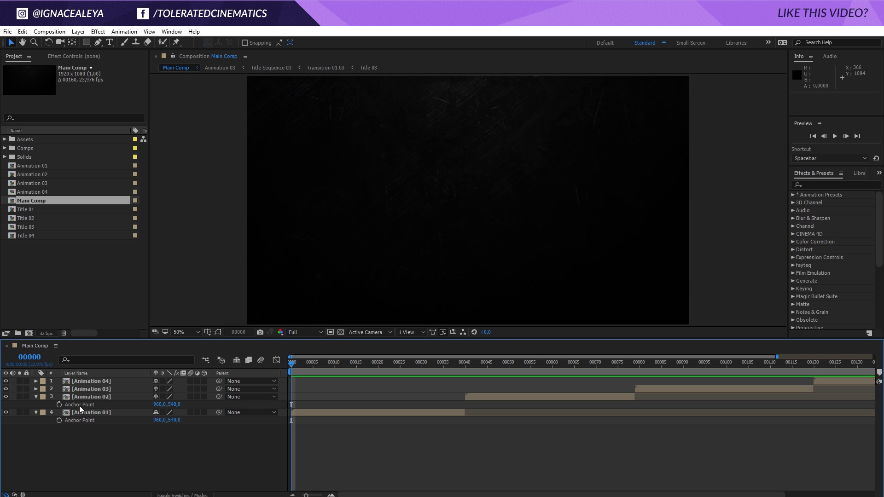
- Collapse the Animation 02 layer and bring up the Essential Graphics panel from the Window menu
left_click(37, 397)
left_click_drag(303, 376, 270, 407)
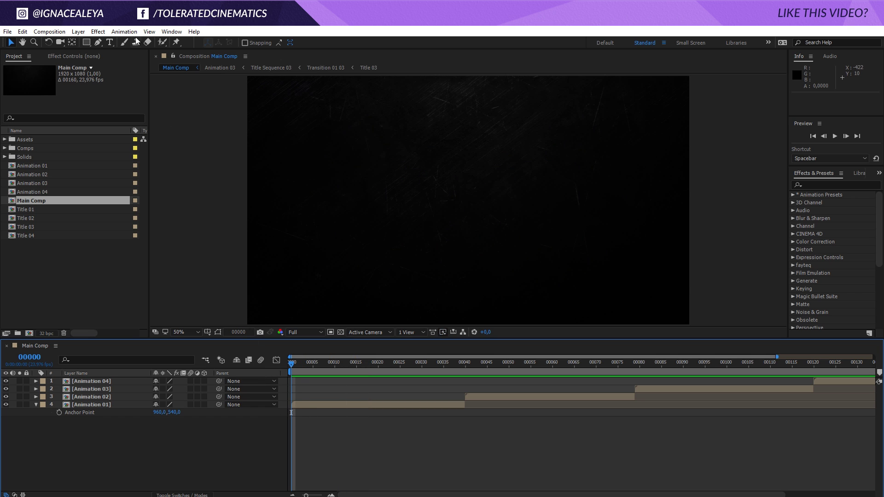
left_click(172, 32)
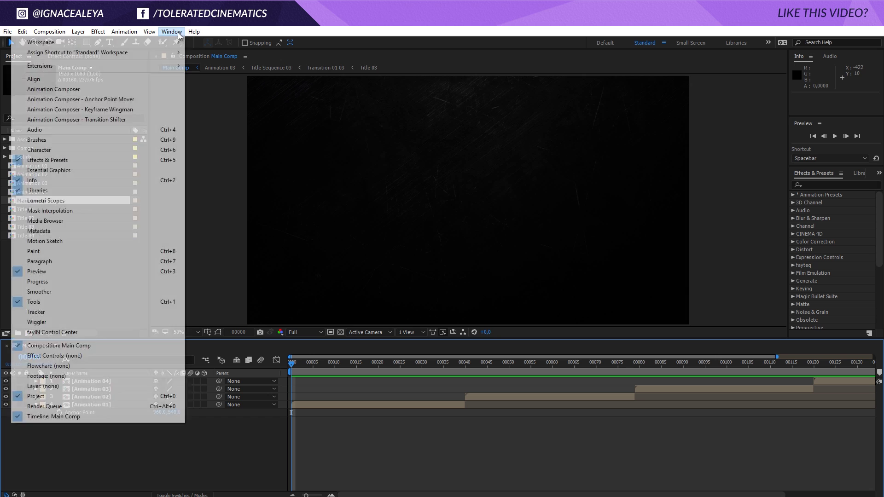
left_click(35, 171)
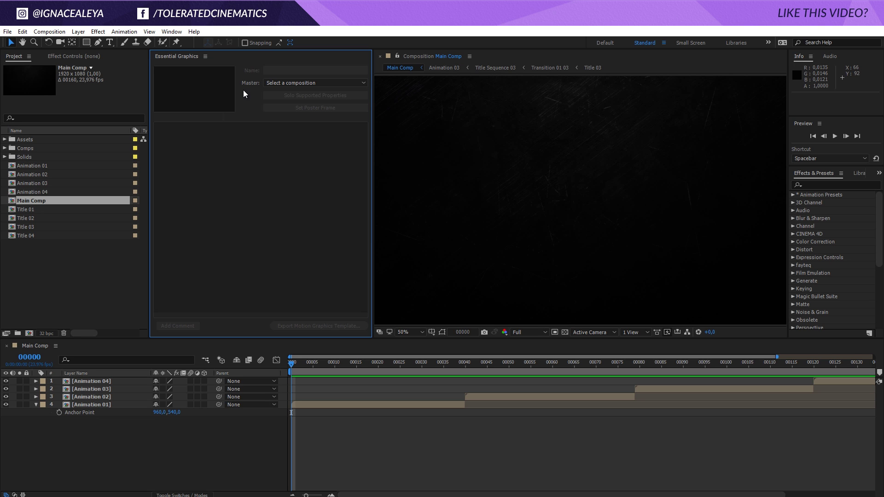
- Set Main Comp as the master composition and inspect the Animation 01 and 02 layers
left_click(278, 84)
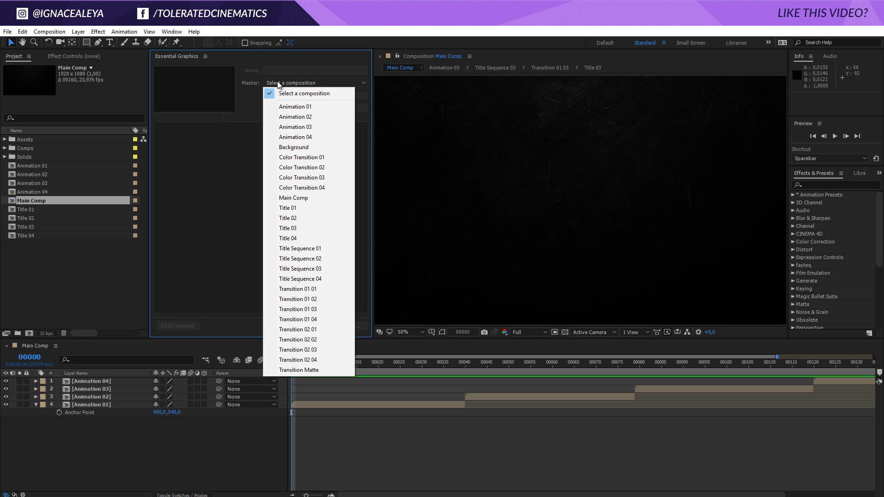
left_click(302, 198)
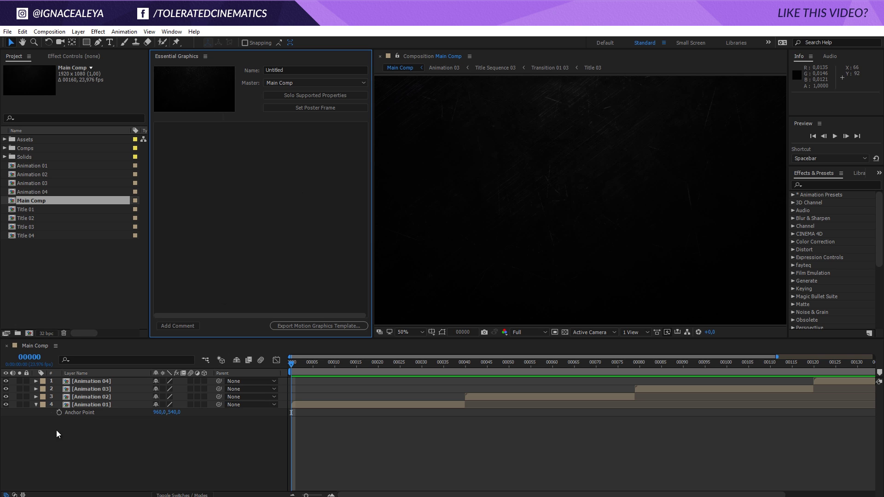
left_click(82, 406)
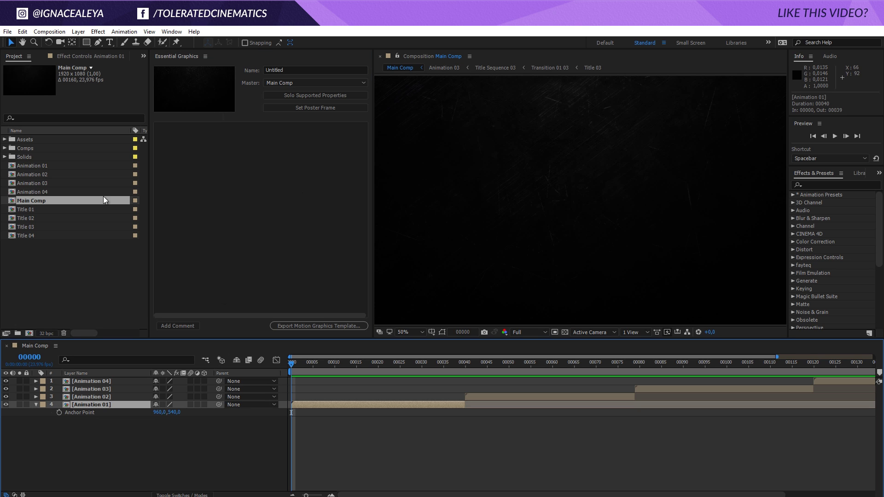
left_click(66, 56)
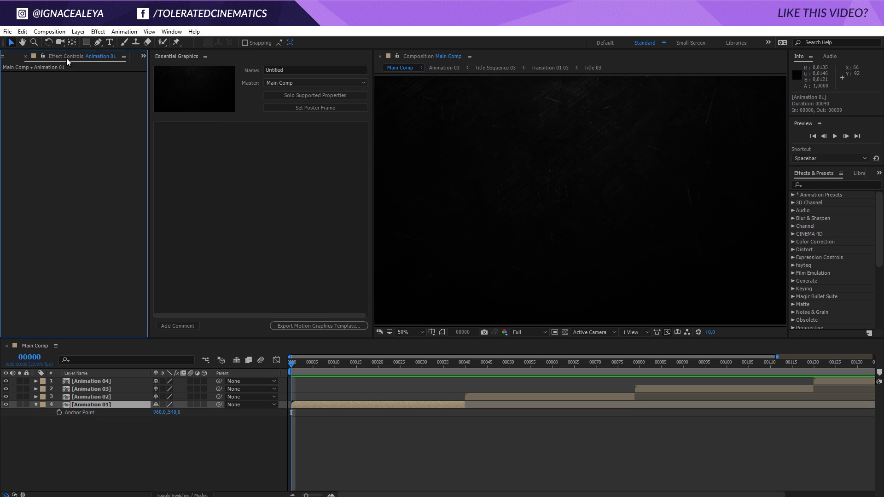
left_click(89, 398)
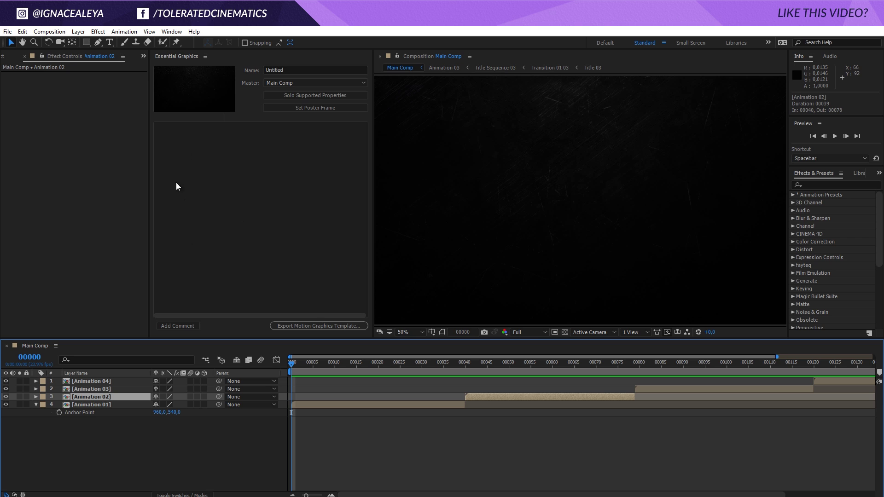
- Name the template 'Sci-Fi Trailer Titles' and zoom the timeline out to the full 160 frames
left_click(293, 70)
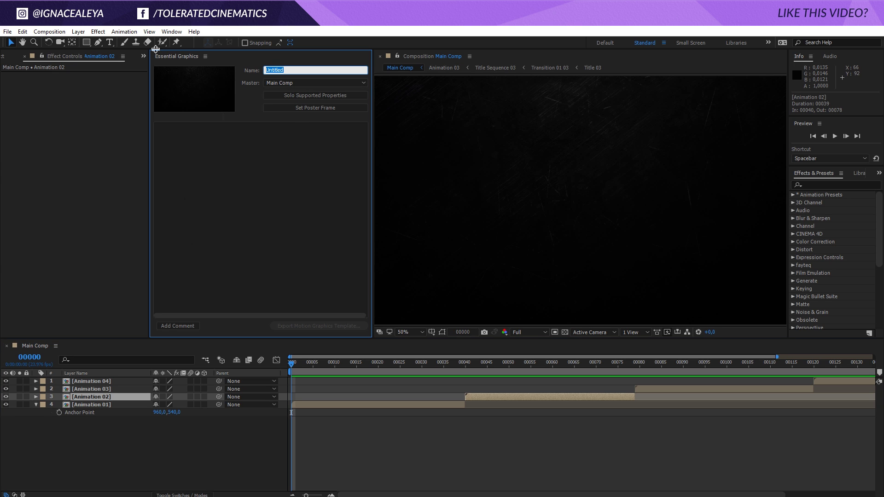
type("Sci-Fi Trailer Tit")
key("BackSpace")
type("itles")
left_click(207, 176)
left_click(79, 405)
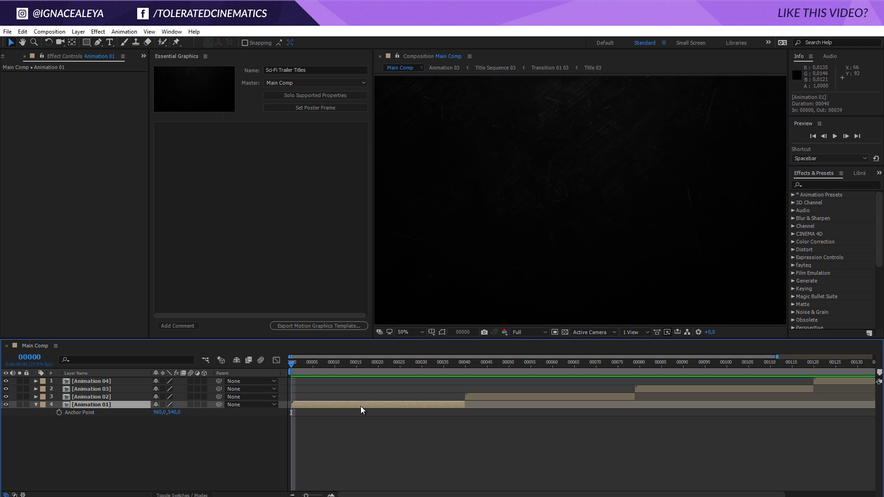
left_click_drag(777, 356, 873, 357)
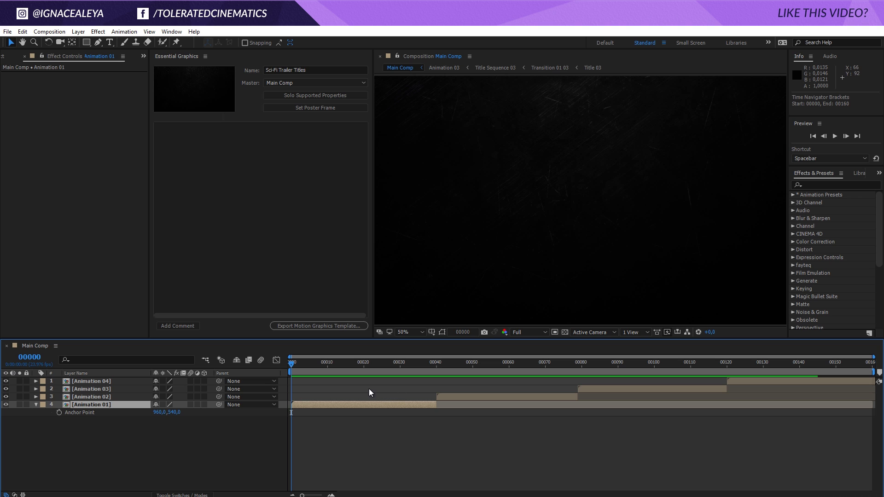
- Open the Animation 01 precomp, then the Title Sequence 01 precomp inside it
double_click(342, 404)
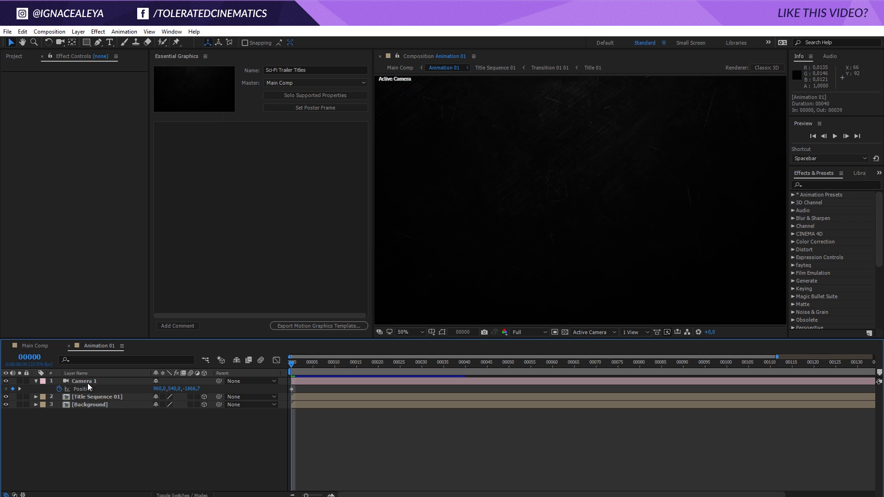
left_click(82, 404)
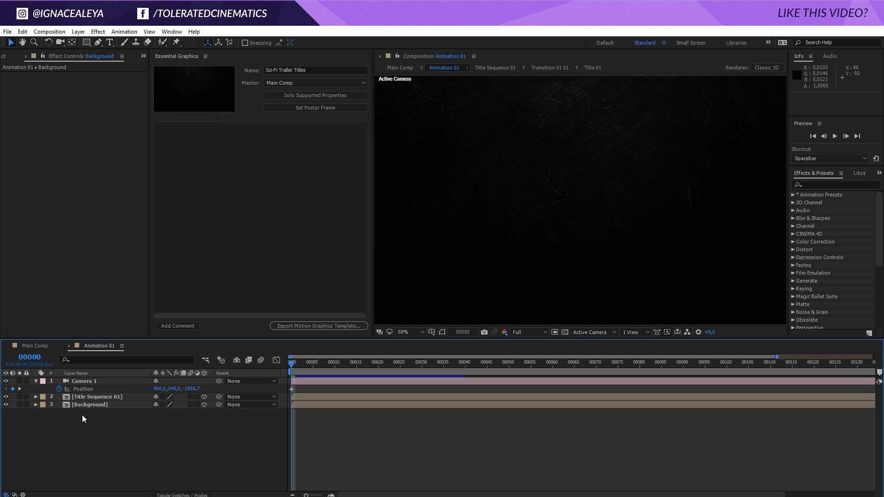
double_click(96, 396)
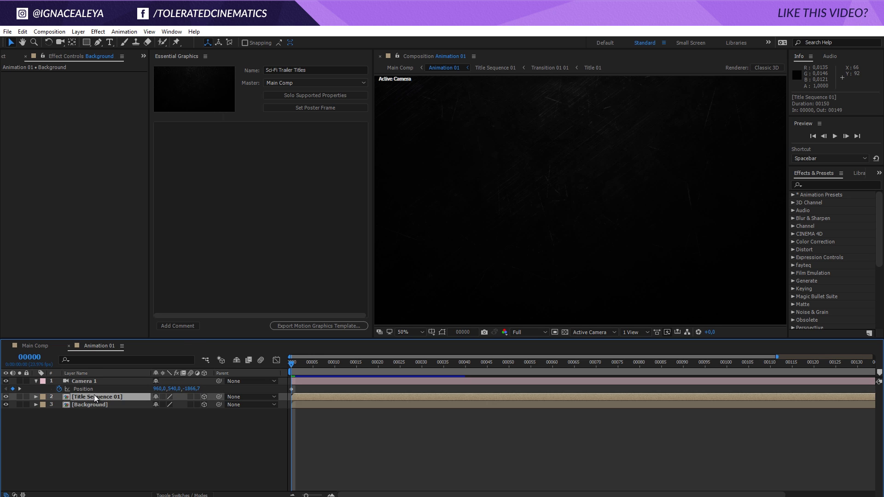
- Collapse the Glow effects on both Color Transition 01 layers in Effect Controls
left_click(101, 382)
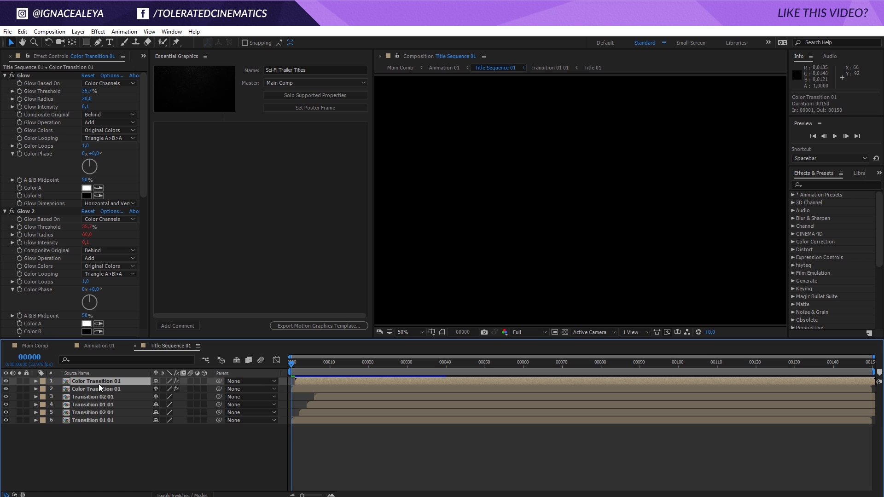
left_click(5, 75)
left_click(6, 83)
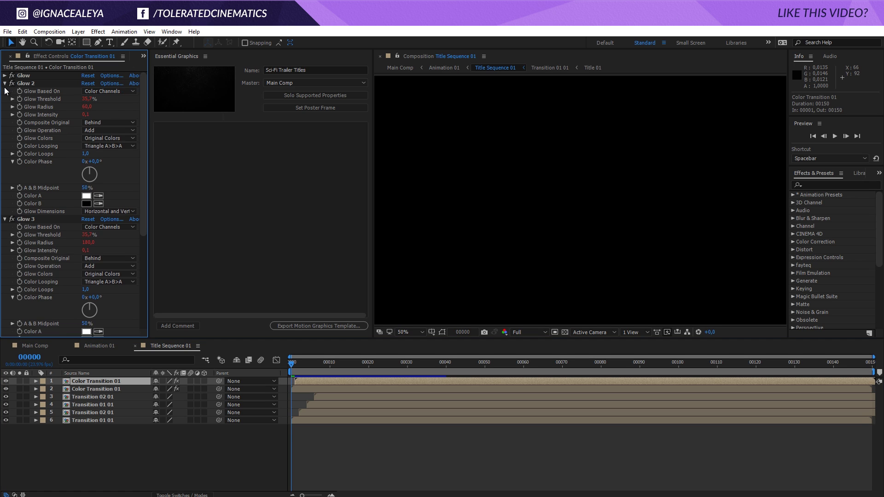
left_click(5, 91)
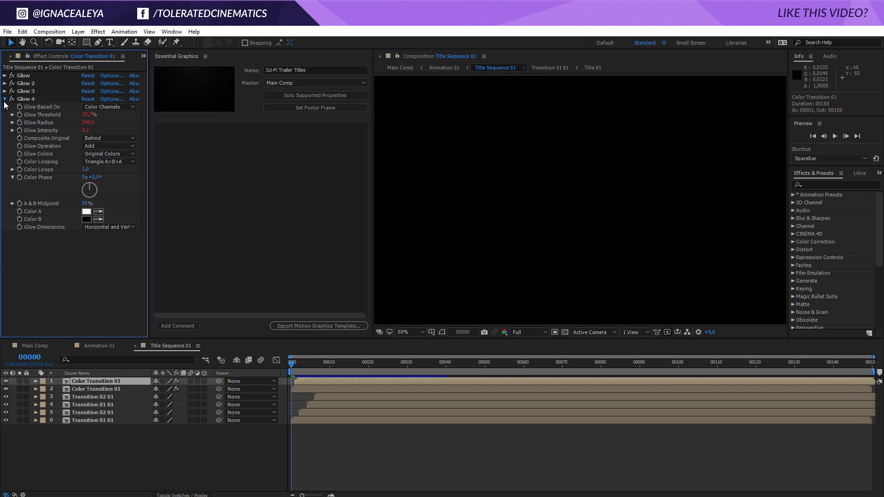
left_click(4, 99)
left_click(97, 389)
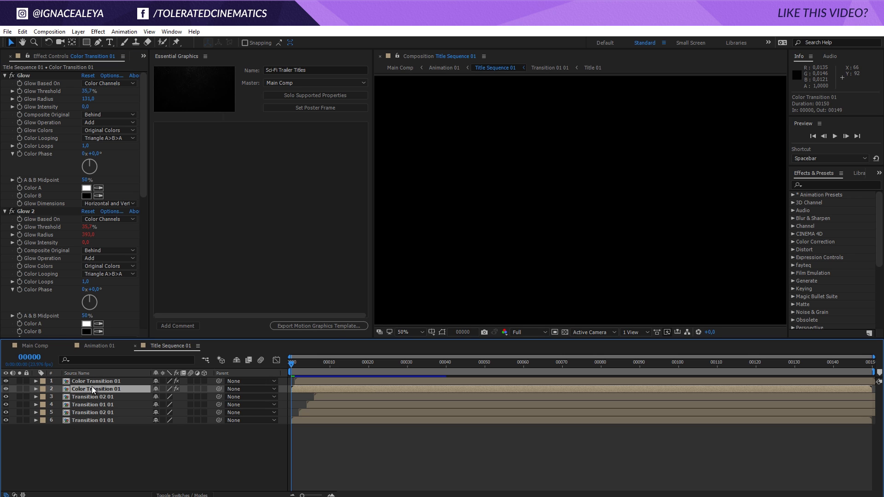
left_click(5, 76)
left_click(5, 83)
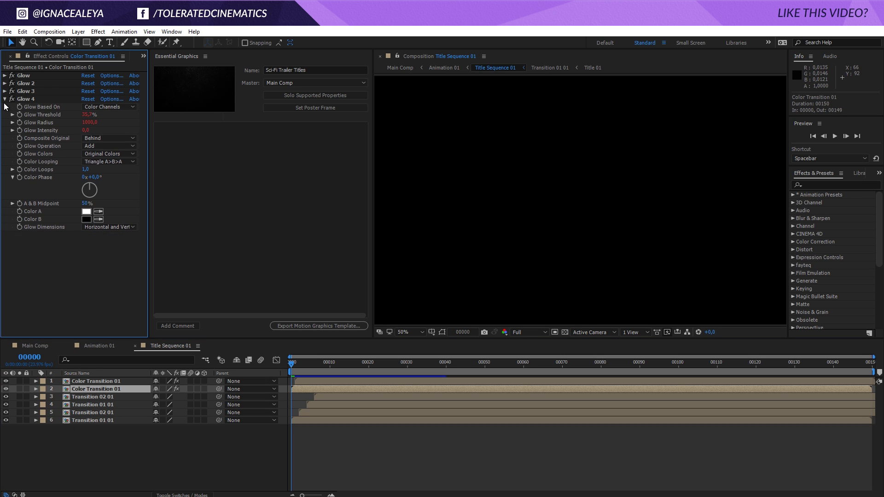
left_click(5, 91)
- Look through the Transition layers, then open the Color Transition 01 precomp
left_click(77, 395)
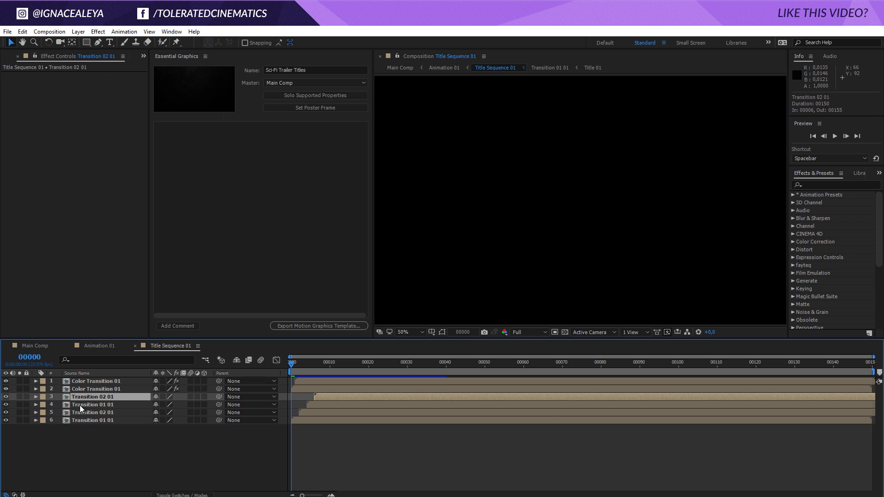
left_click(79, 405)
left_click(79, 413)
left_click(87, 421)
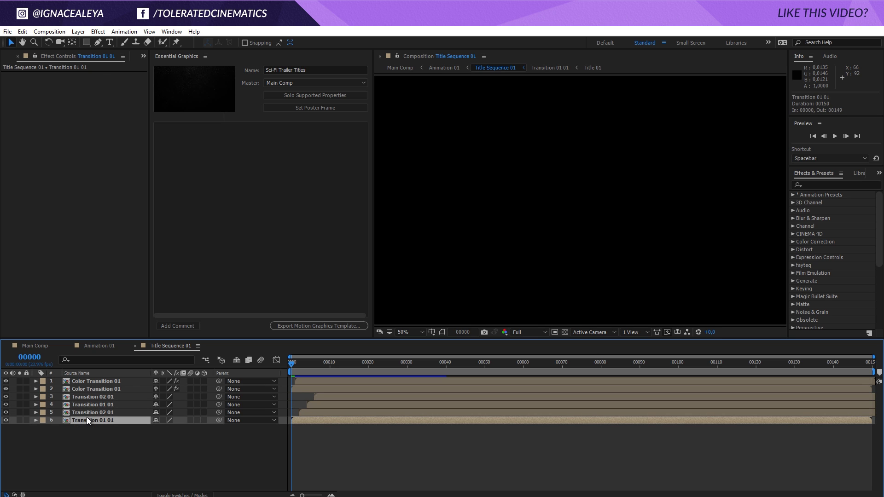
double_click(109, 381)
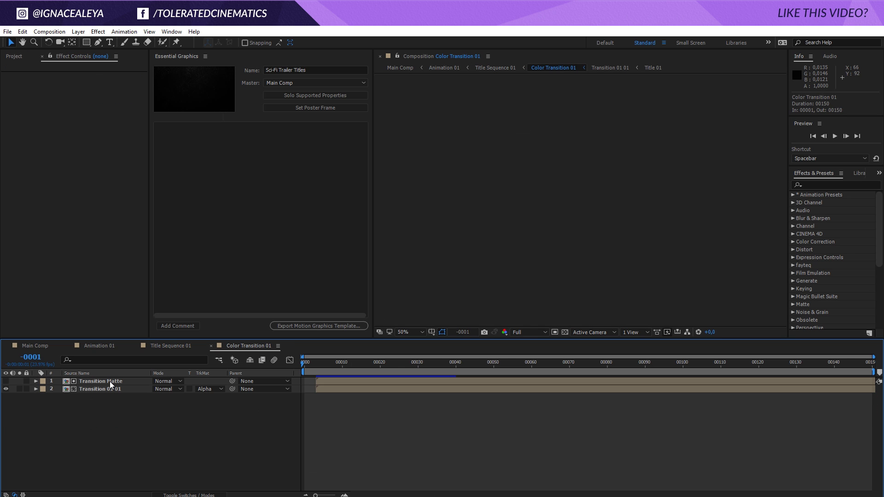
left_click(105, 389)
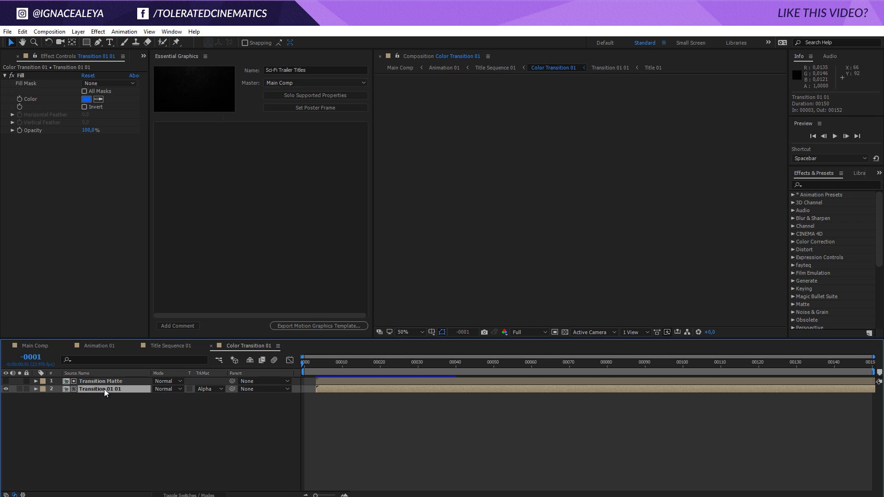
left_click_drag(323, 361, 391, 363)
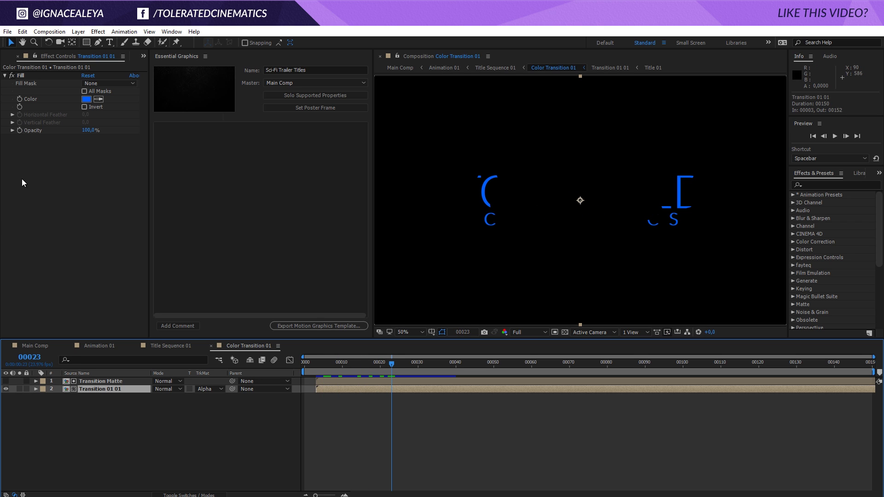
left_click(32, 102)
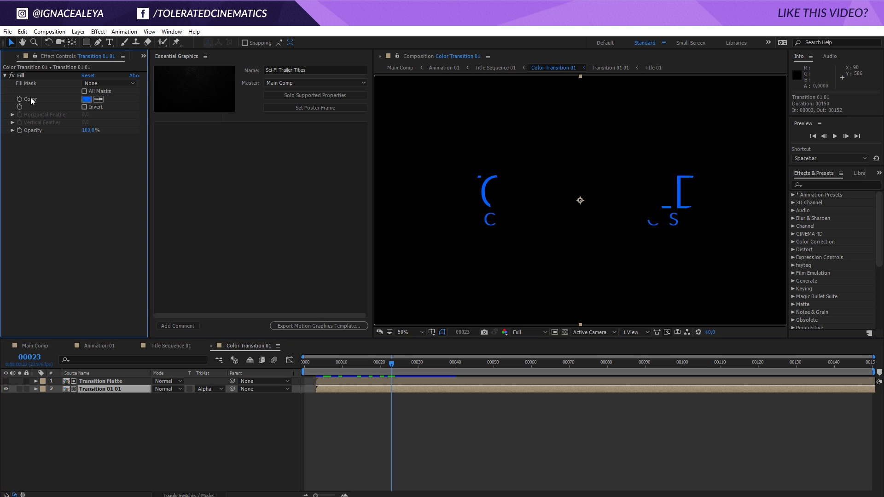
left_click(93, 392)
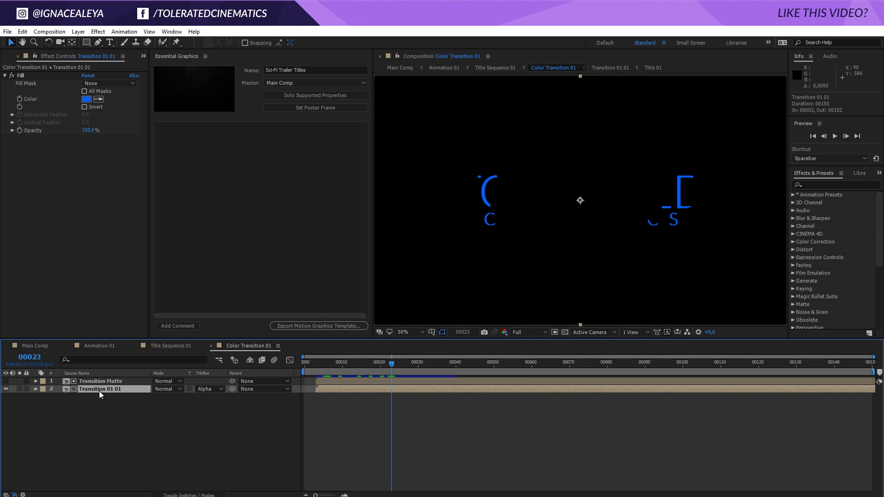
- Add the Fill Color to Essential Graphics as a control named 'Color Text Transition'
left_click(303, 93)
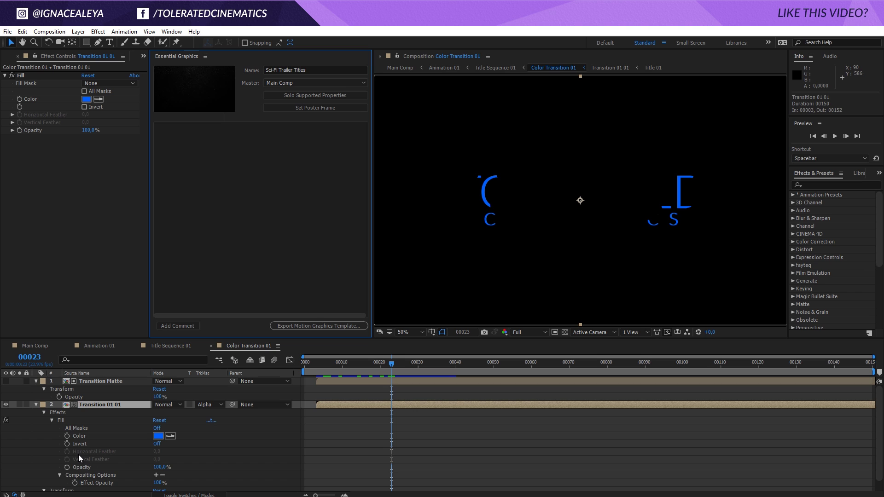
scroll(78, 454, "down", 1)
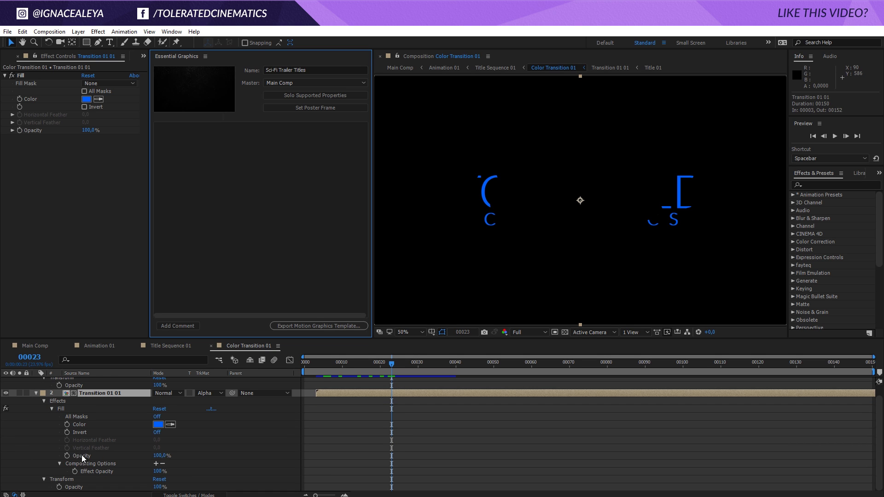
left_click_drag(81, 423, 242, 216)
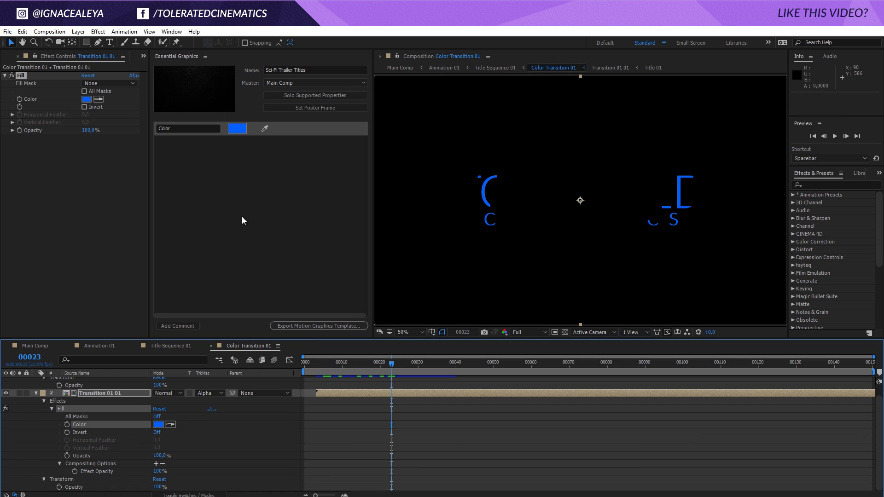
left_click(192, 129)
type("Text Transition")
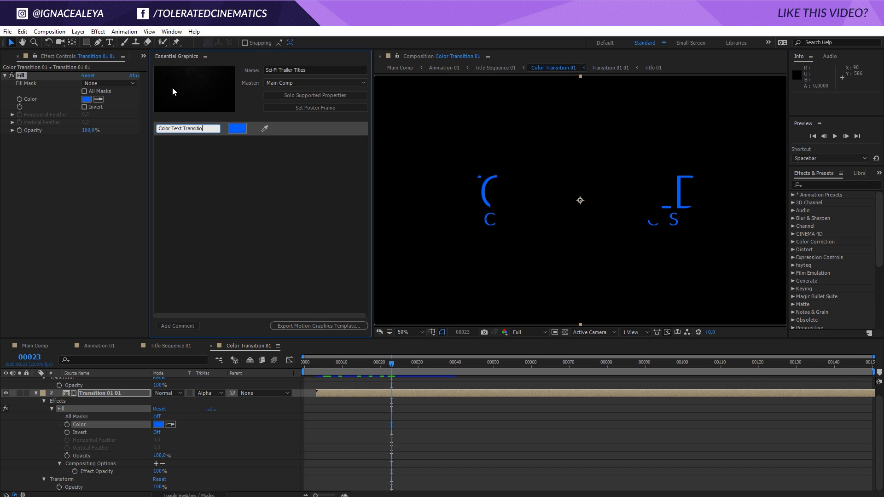
key("Return")
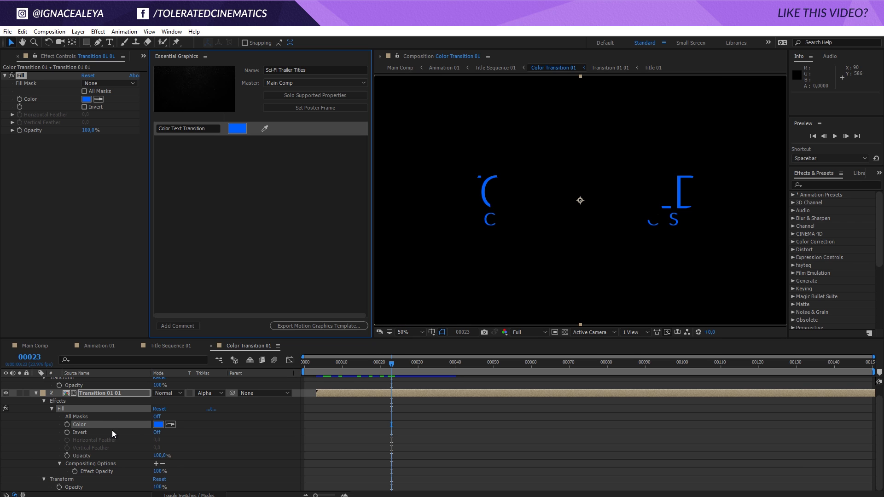
- Open the Transition 01 01 precomp and show the second Title 01 layer's effects
scroll(74, 443, "up", 1)
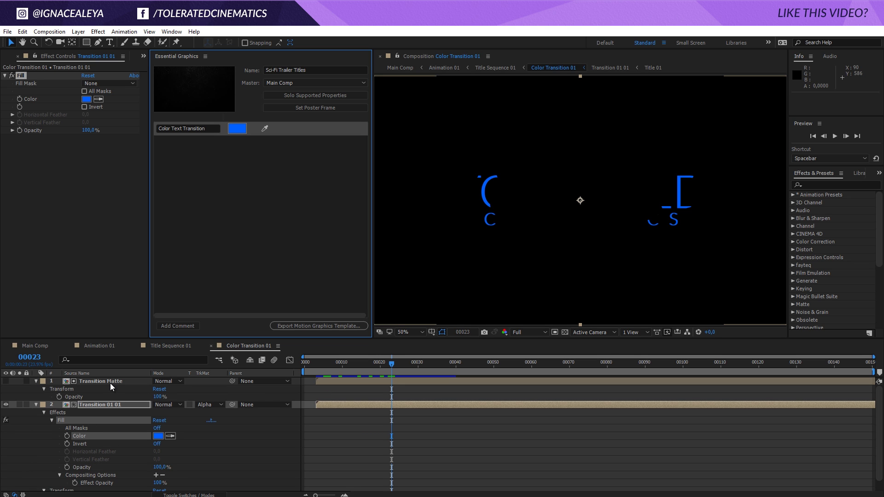
double_click(100, 403)
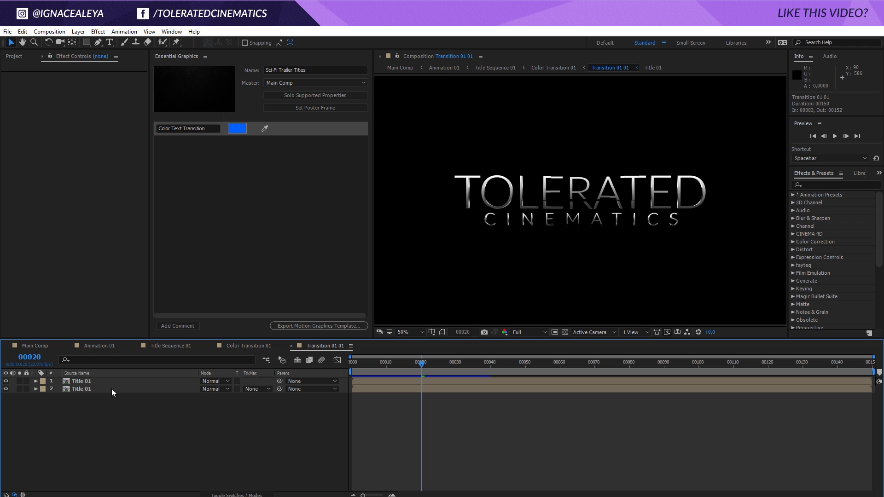
left_click(111, 388)
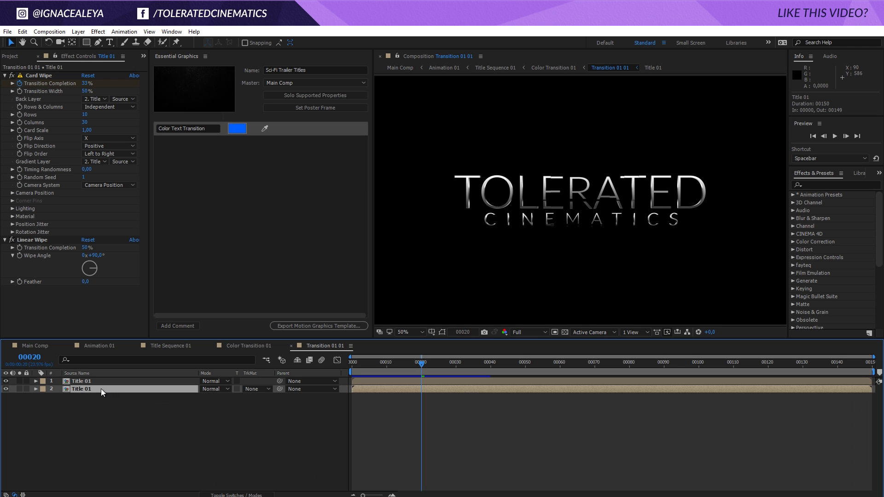
- Add the first Title 01 layer's Card Wipe Rows and Columns as template controls
left_click(116, 382)
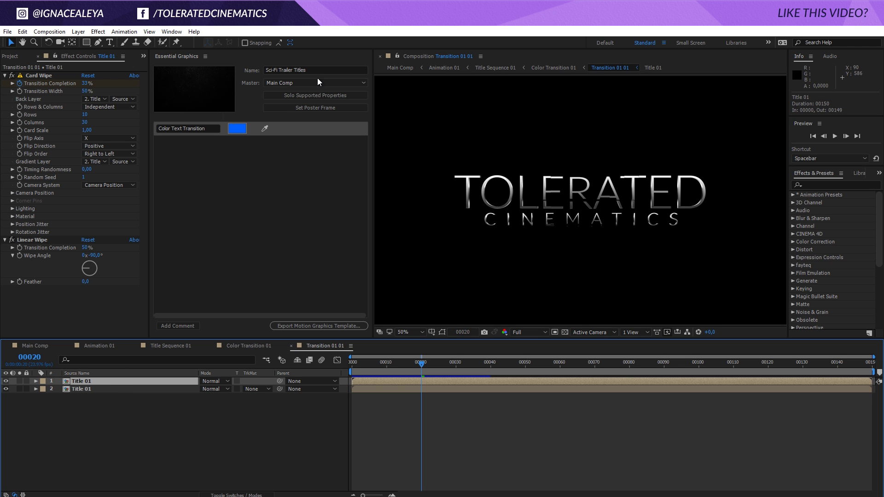
left_click(313, 97)
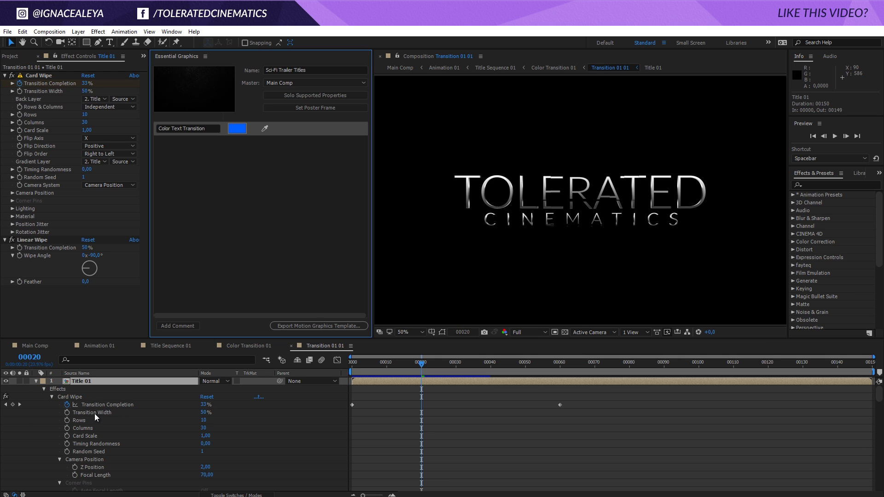
left_click_drag(80, 421, 182, 299)
left_click_drag(82, 428, 181, 242)
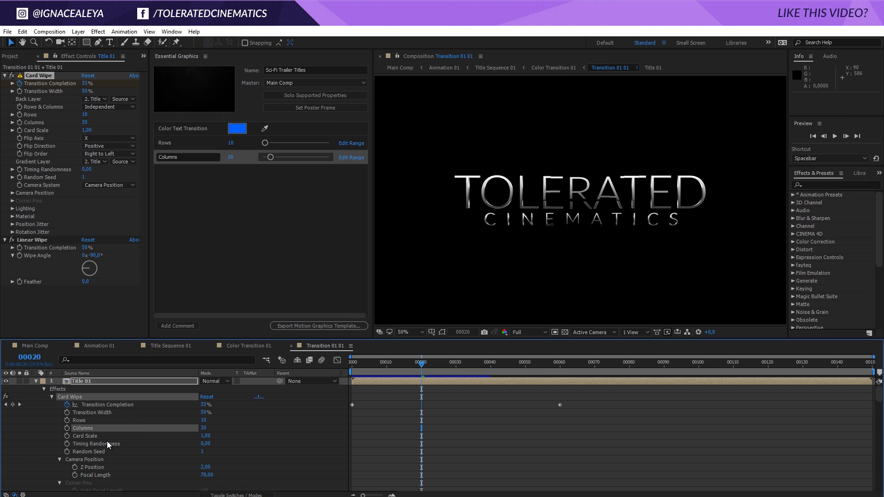
scroll(107, 440, "down", 2)
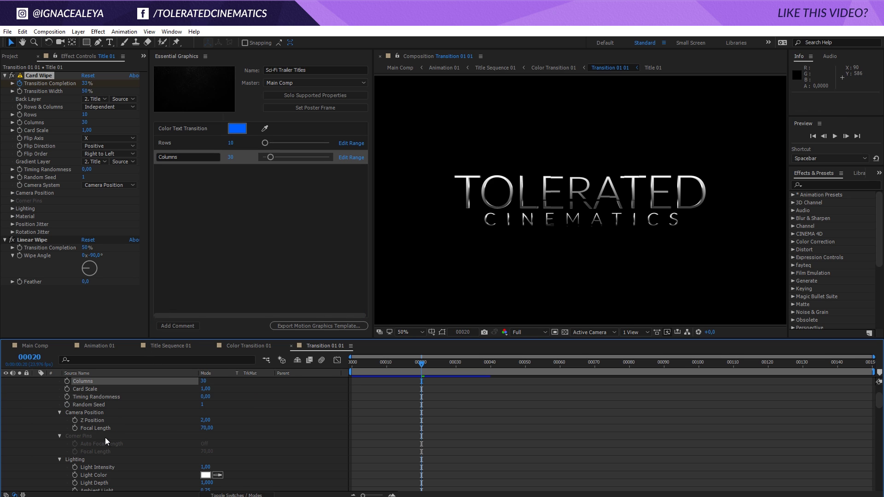
scroll(104, 438, "down", 2)
scroll(99, 434, "down", 2)
scroll(98, 435, "up", 8)
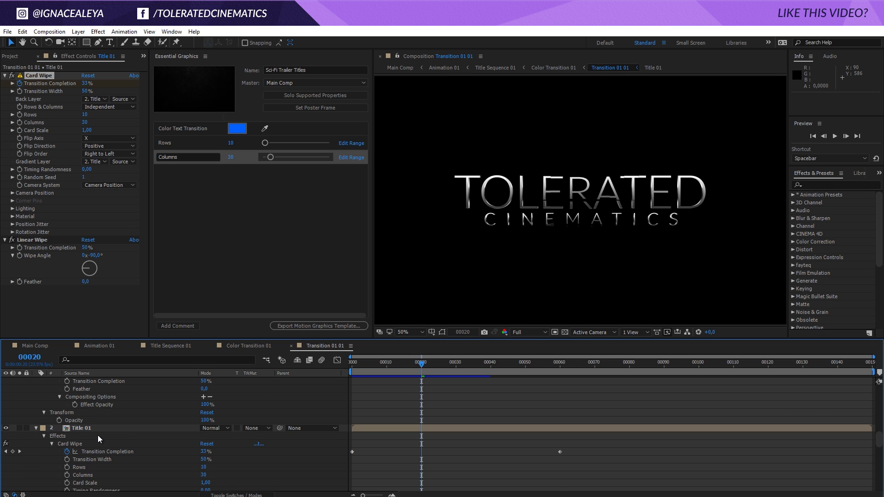
- Add the second Title 01 layer's Card Wipe Rows and Columns as template controls
left_click_drag(76, 421, 231, 271)
left_click_drag(87, 428, 230, 267)
scroll(123, 422, "down", 8)
scroll(118, 420, "down", 4)
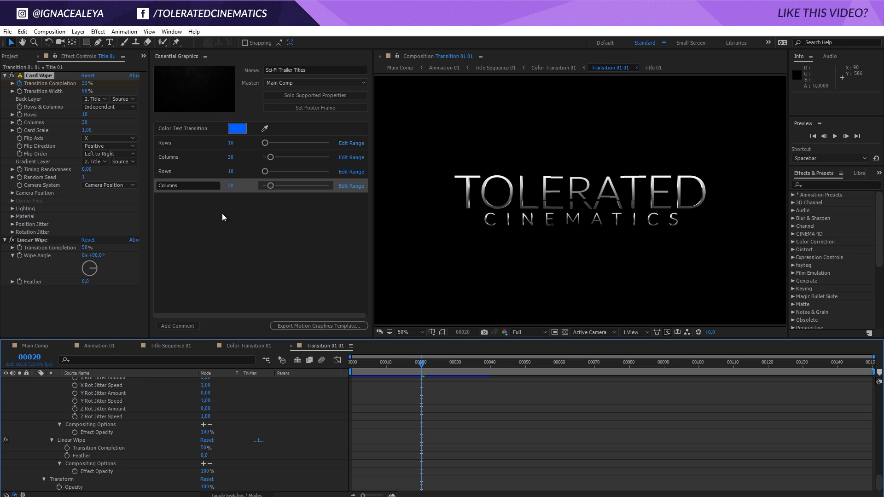
scroll(137, 402, "up", 10)
scroll(136, 402, "down", 5)
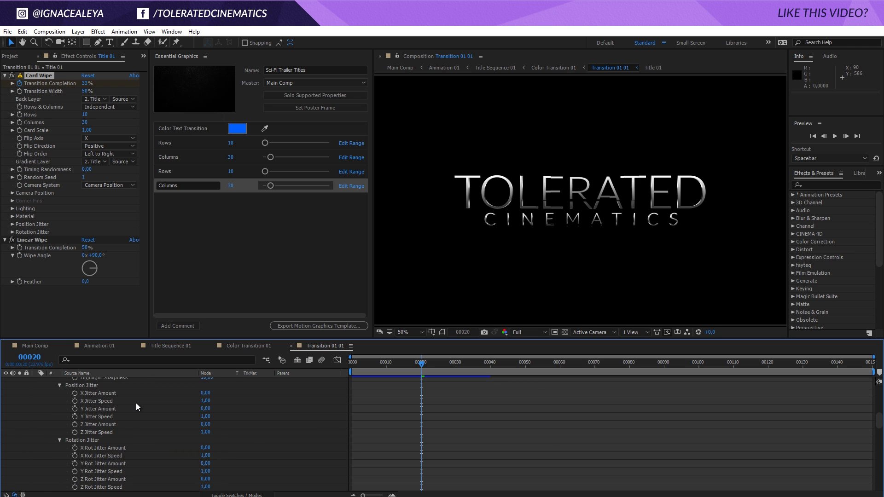
- Set the first Columns slider range maximum to 100
left_click(352, 186)
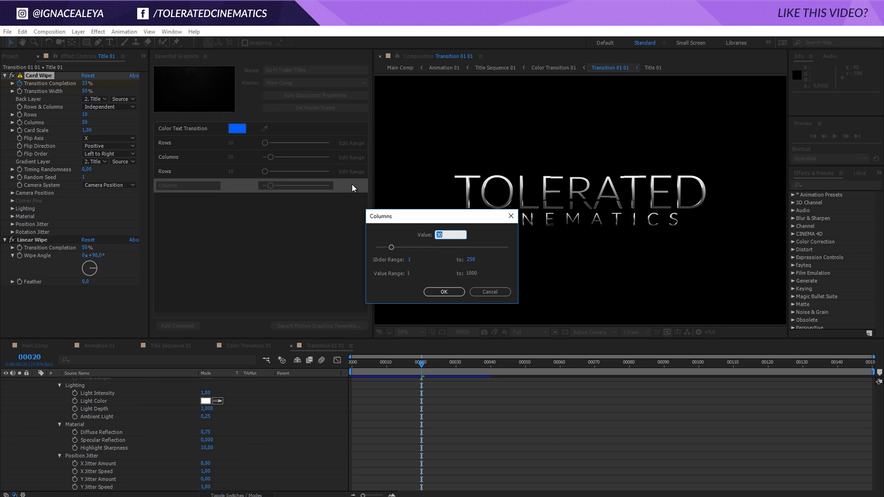
left_click(470, 261)
type("100")
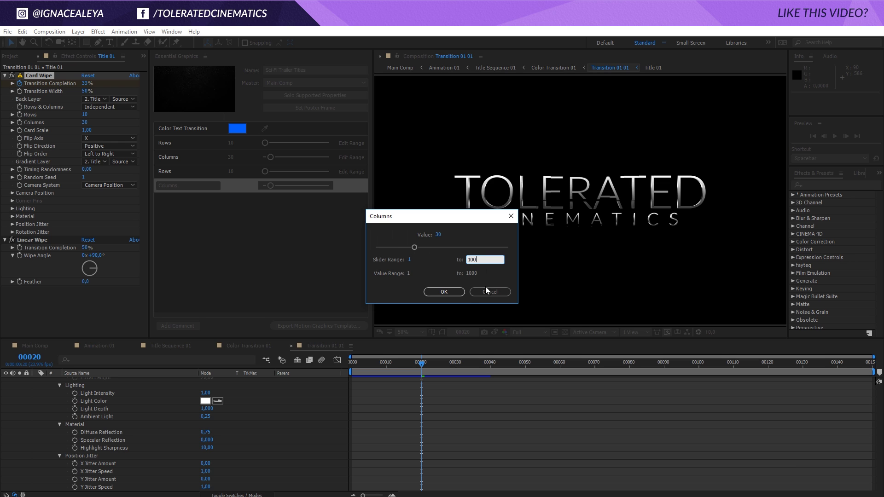
left_click(457, 290)
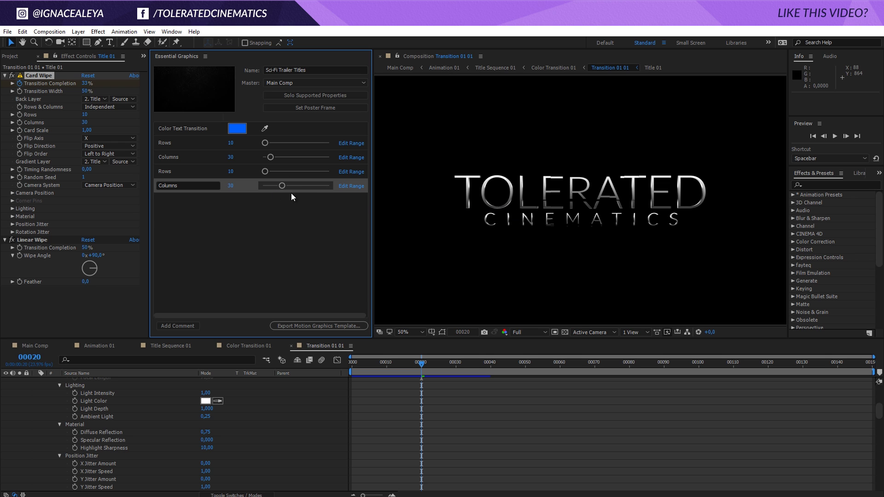
- Set the Rows control value to 10 with a slider maximum of 50
left_click(352, 172)
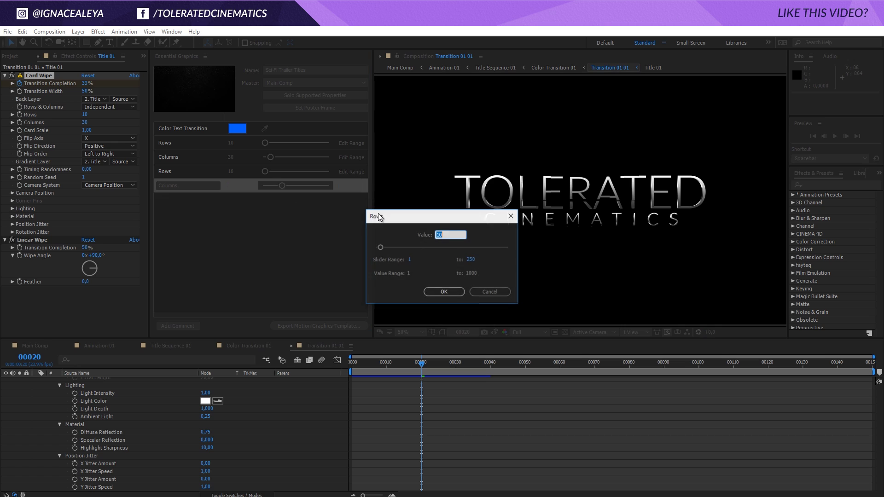
double_click(462, 235)
type("10")
left_click(470, 259)
type("50")
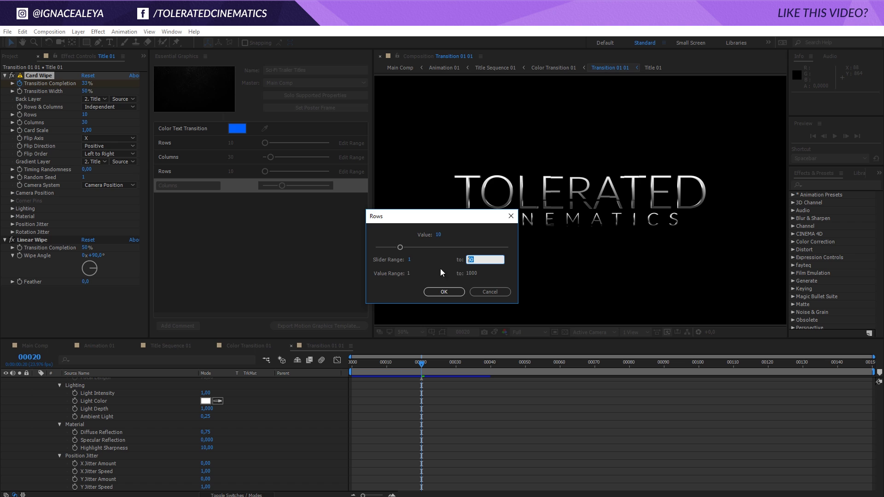
left_click(443, 293)
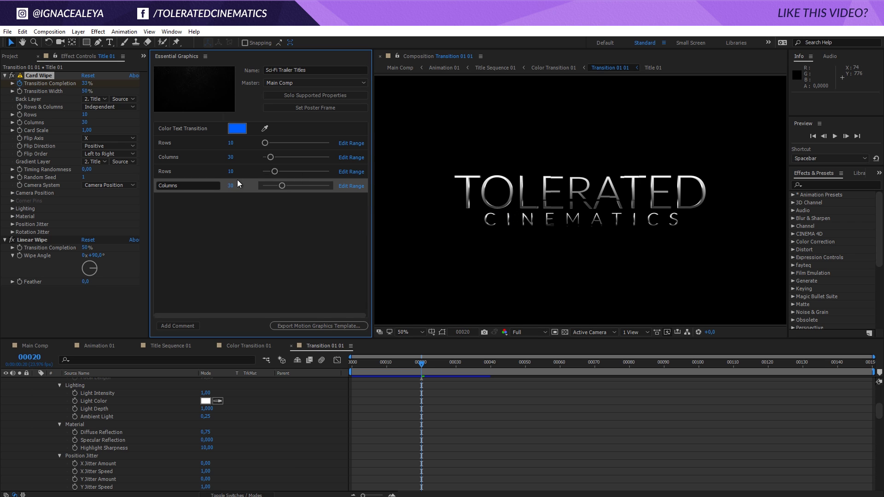
- Cap the other Columns slider range at 1–50
left_click(349, 157)
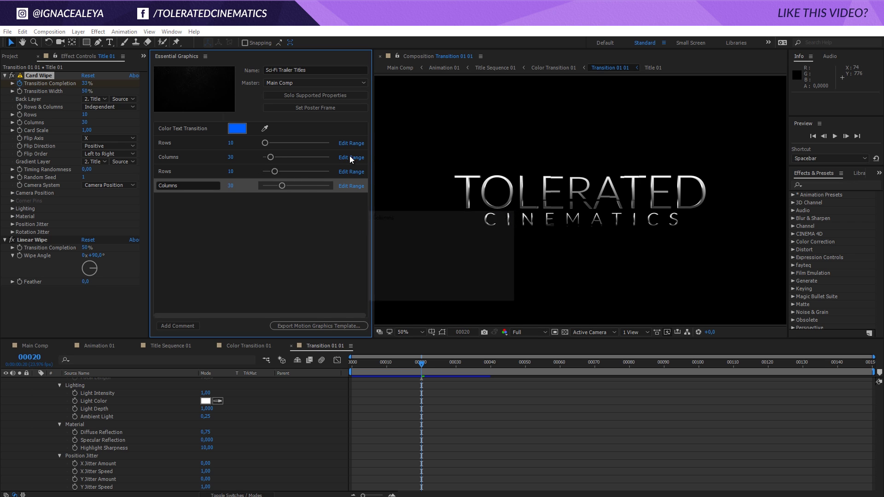
left_click(470, 259)
type("50")
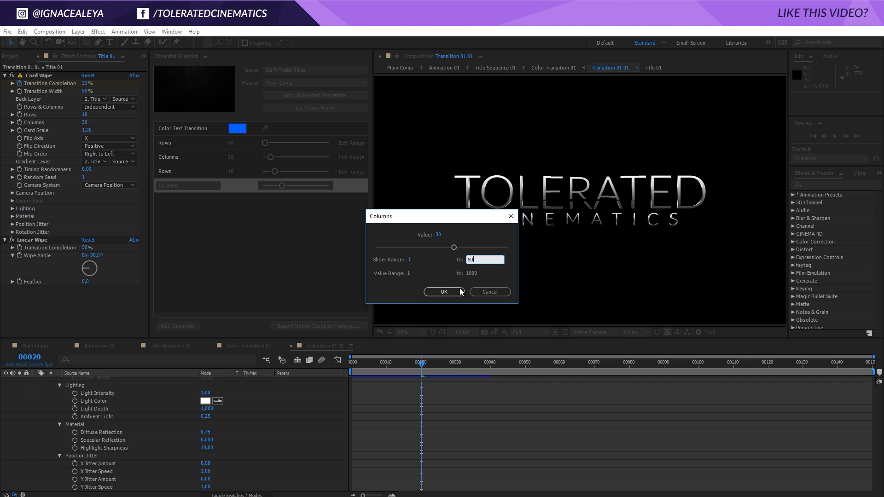
left_click(452, 291)
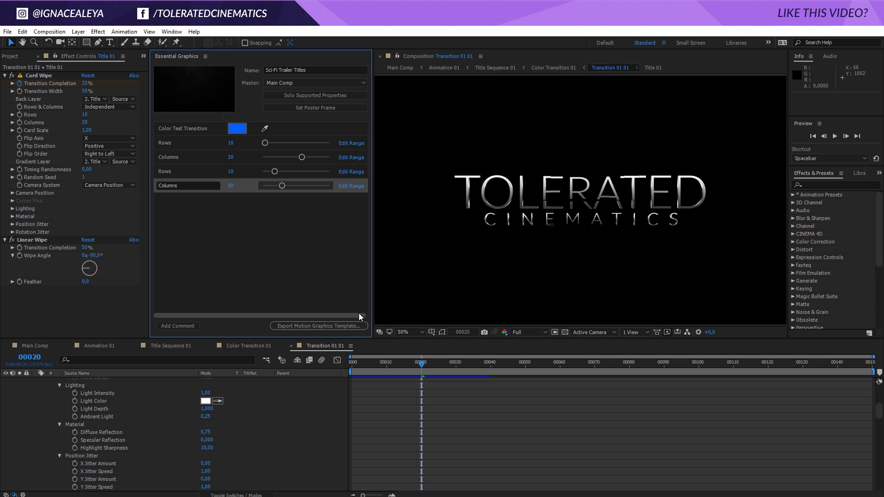
- Open the Title 01 composition and select its EDIT THIS text layers
scroll(138, 387, "up", 5)
left_click(37, 389)
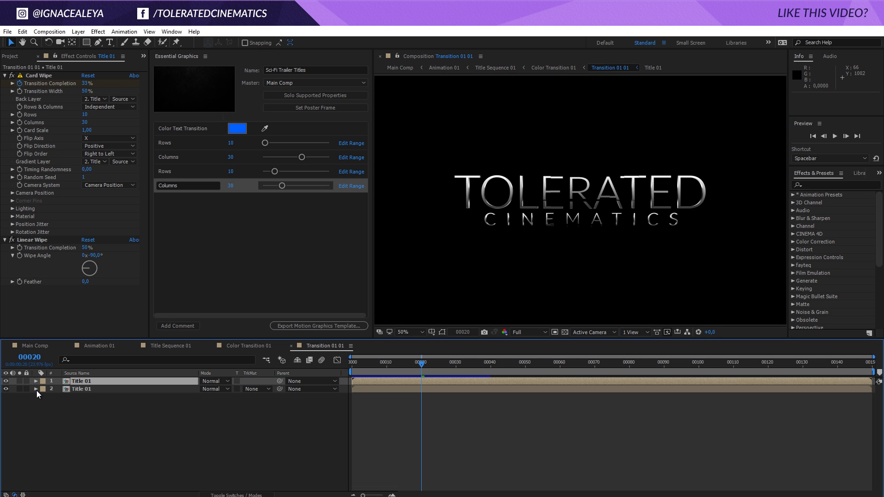
double_click(82, 388)
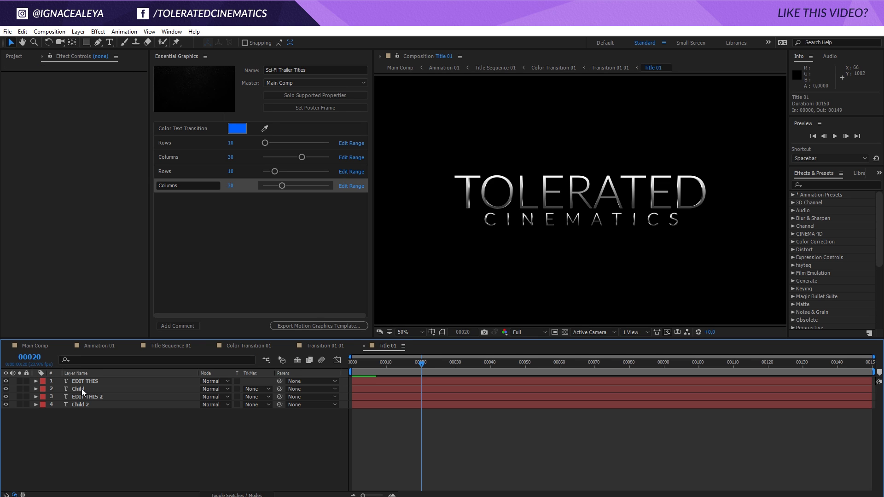
left_click(104, 384)
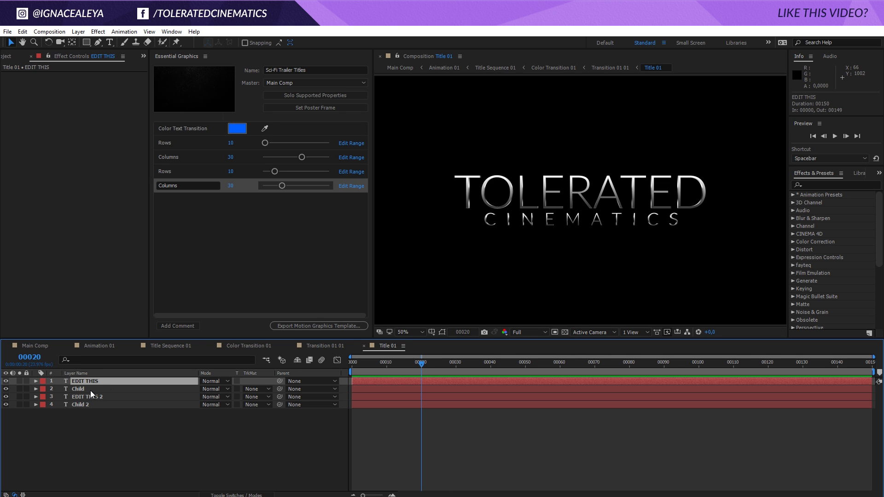
left_click(84, 396)
left_click(101, 383)
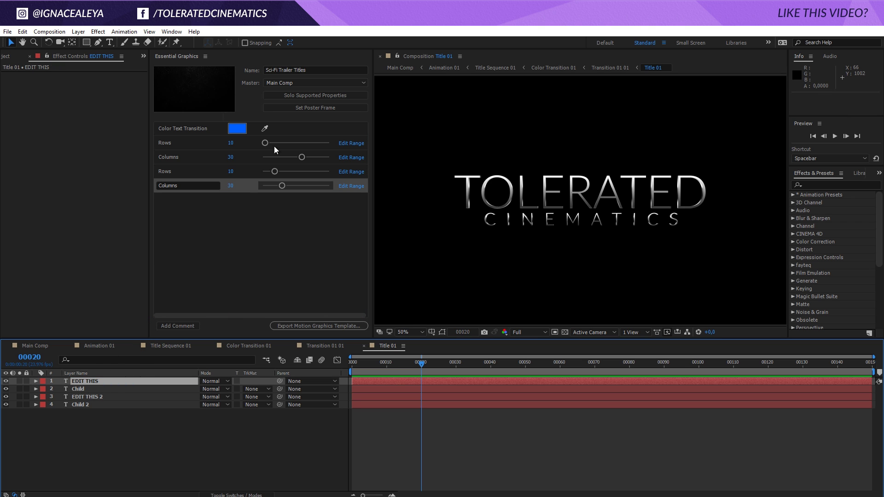
- Add both text layers' Source Text to Essential Graphics as template controls
left_click(305, 96)
left_click_drag(85, 396, 186, 296)
scroll(115, 416, "down", 1)
scroll(115, 434, "down", 10)
left_click_drag(86, 404, 224, 250)
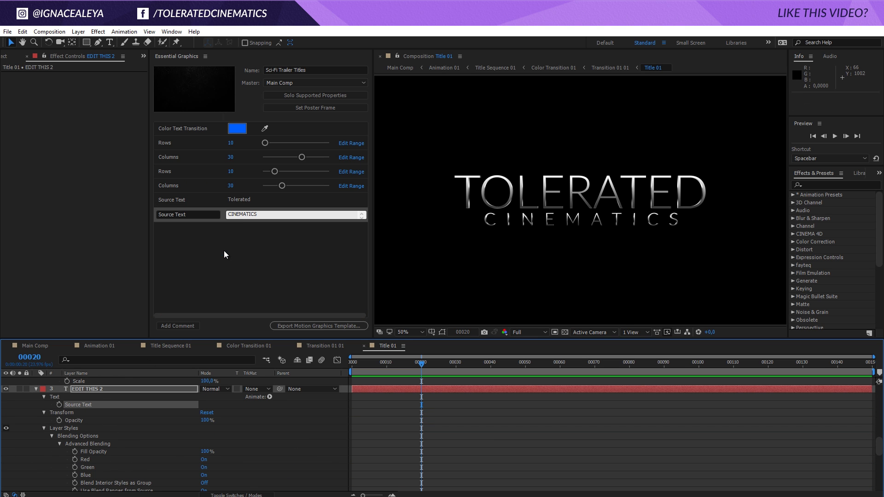
- Change the two Source Text fields to 'Change' and 'cool', then return to Main Comp
left_click(262, 200)
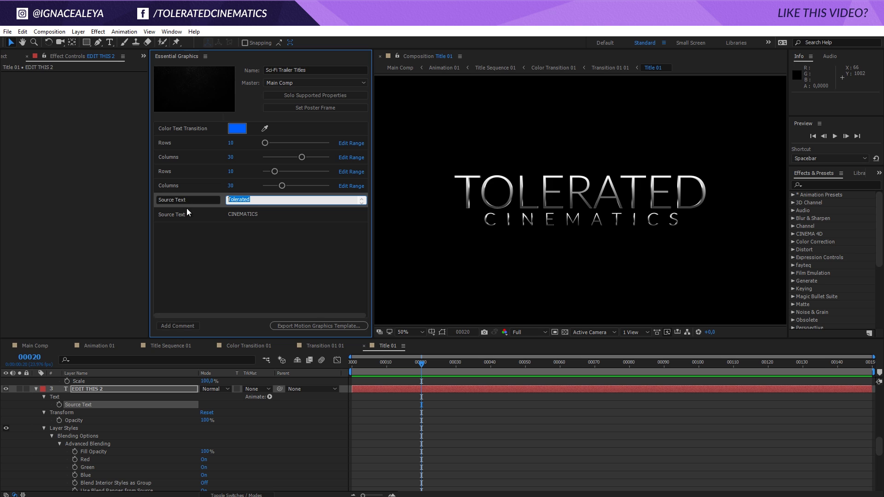
type("Change")
key("Return")
left_click(268, 215)
left_click_drag(268, 214, 171, 214)
type("cool")
key("Return")
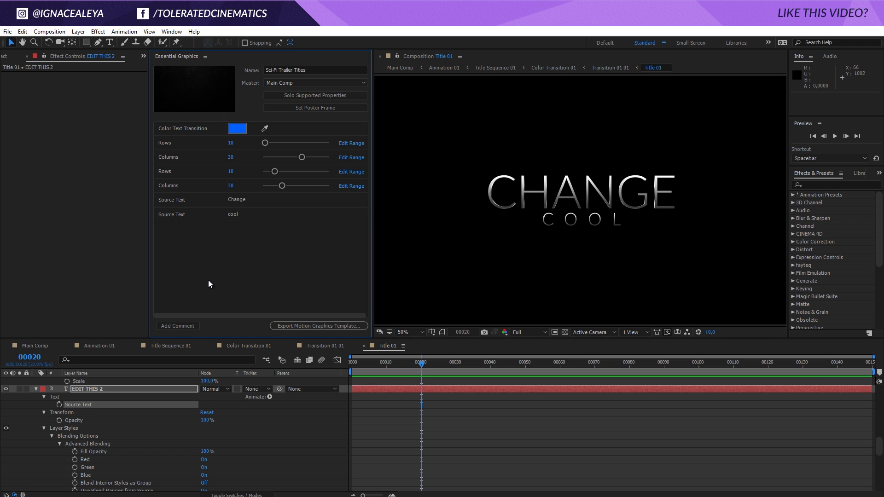
left_click(36, 349)
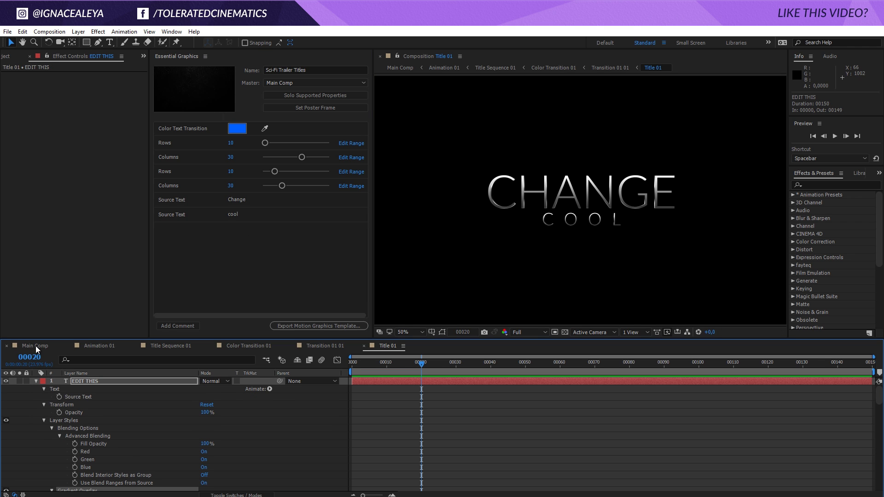
left_click(35, 346)
- Change the Color Text Transition swatch from blue to orange, viewed at an early frame
left_click_drag(369, 362, 321, 366)
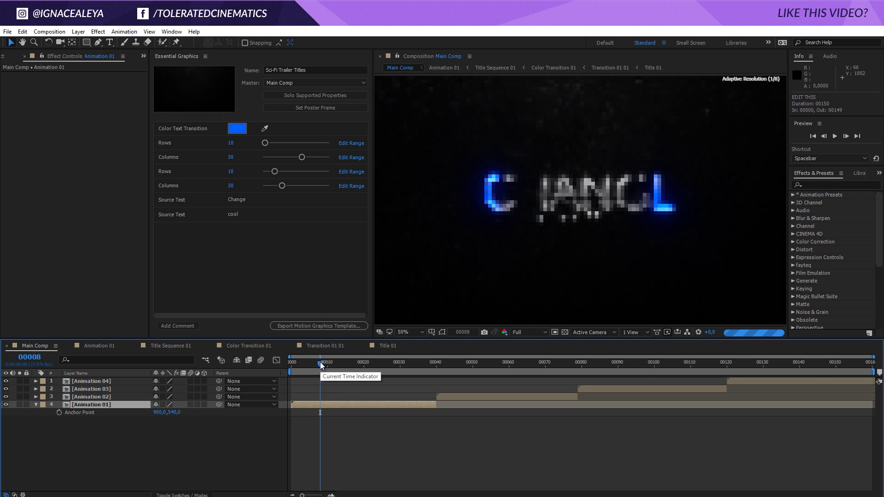
left_click(242, 129)
left_click(241, 129)
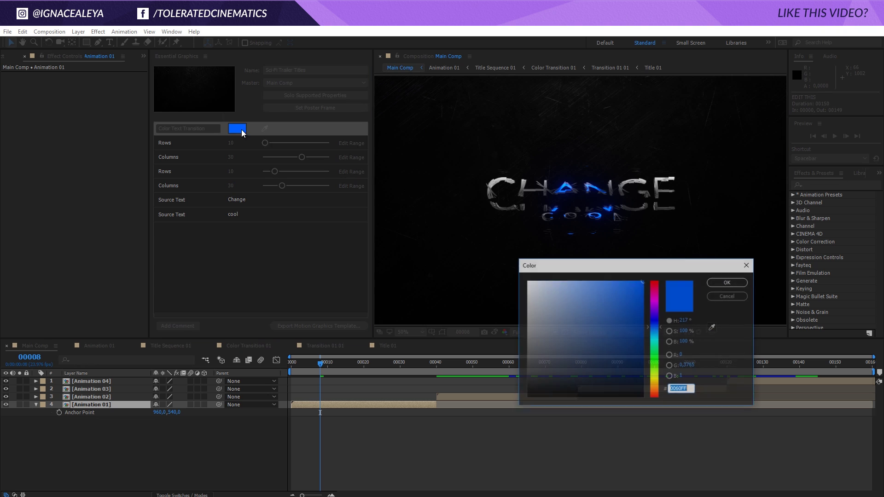
left_click_drag(654, 327, 660, 390)
left_click(737, 282)
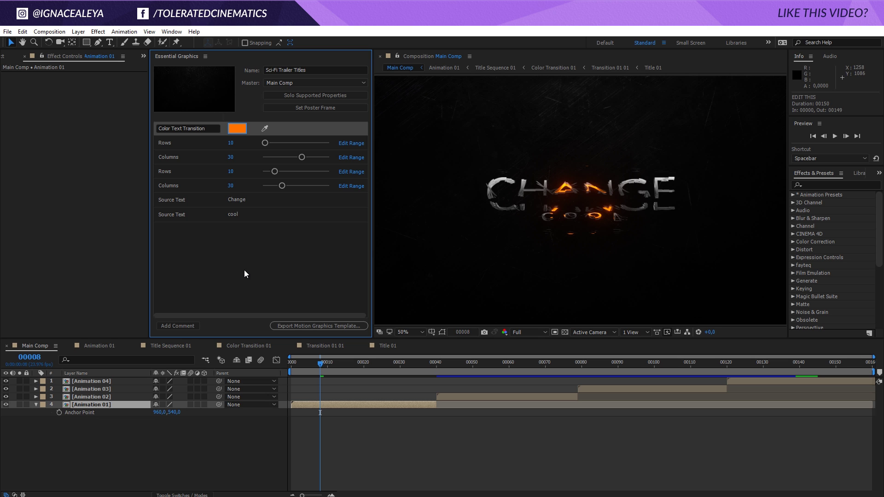
- Create a black solid layer and apply Video Copilot's Optical Flares to it
right_click(127, 442)
mouse_move(138, 341)
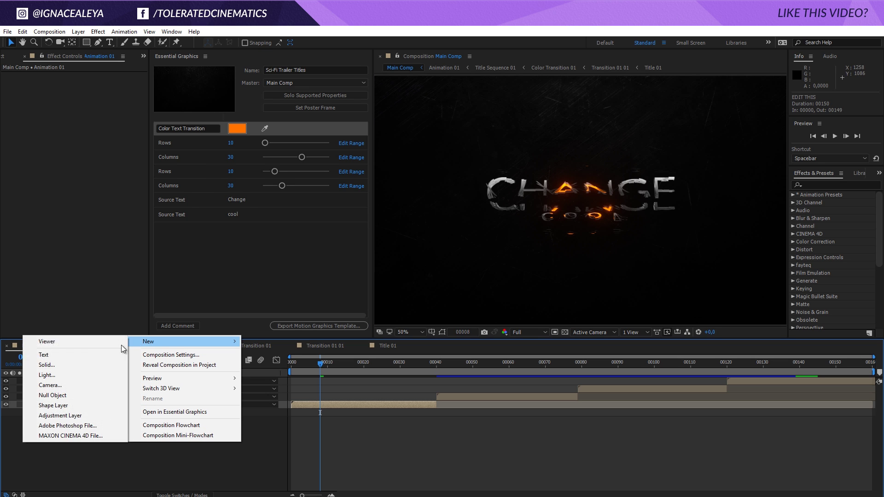
left_click(55, 365)
left_click(335, 298)
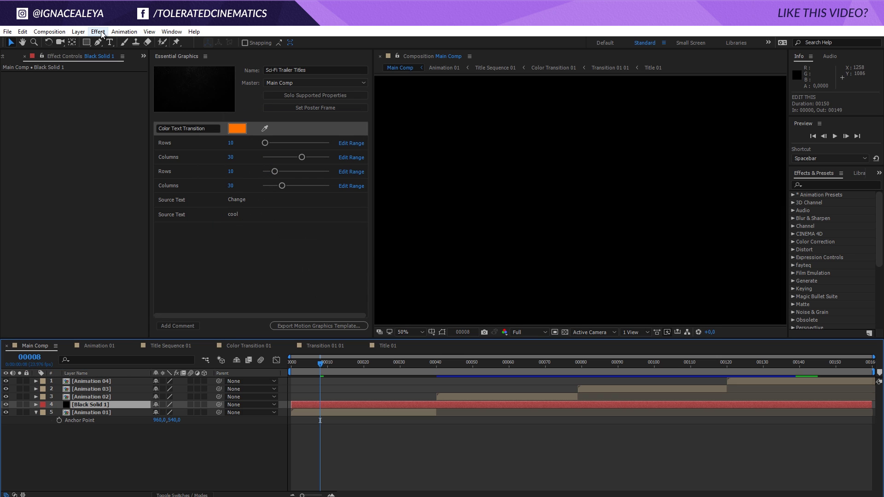
left_click(101, 31)
mouse_move(53, 380)
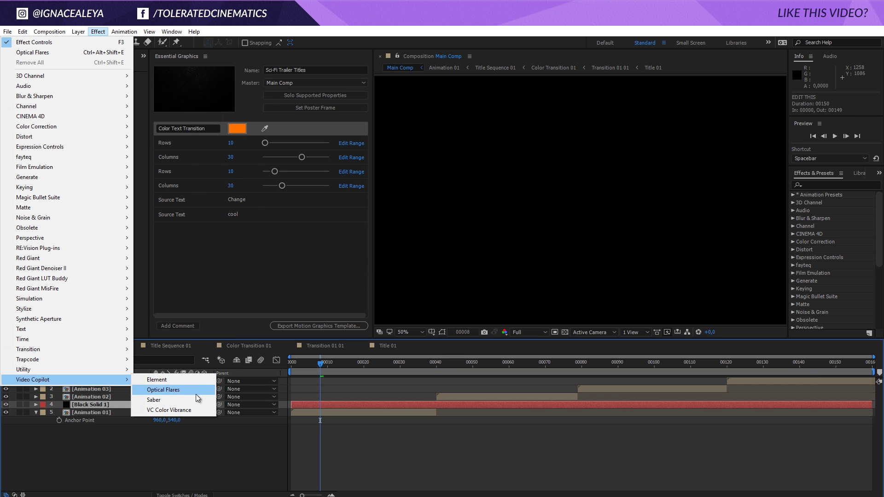
left_click(195, 394)
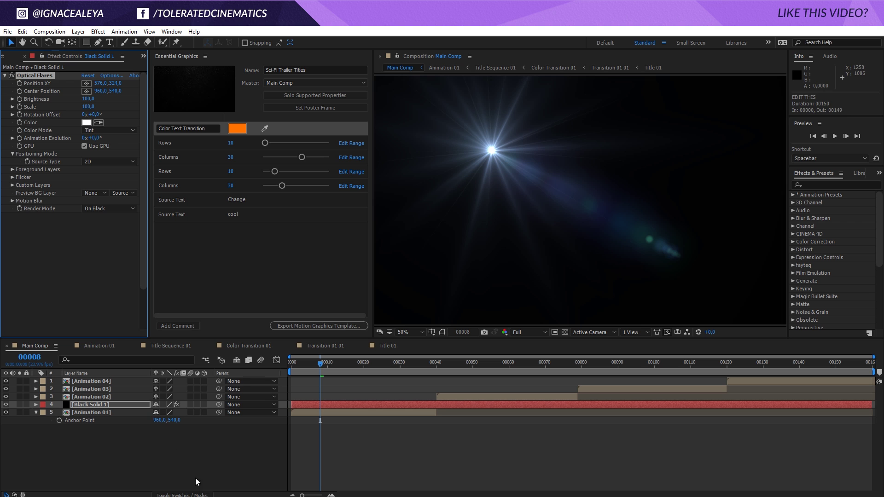
- Set Black Solid 1's blending mode to Screen
left_click(181, 495)
left_click(171, 404)
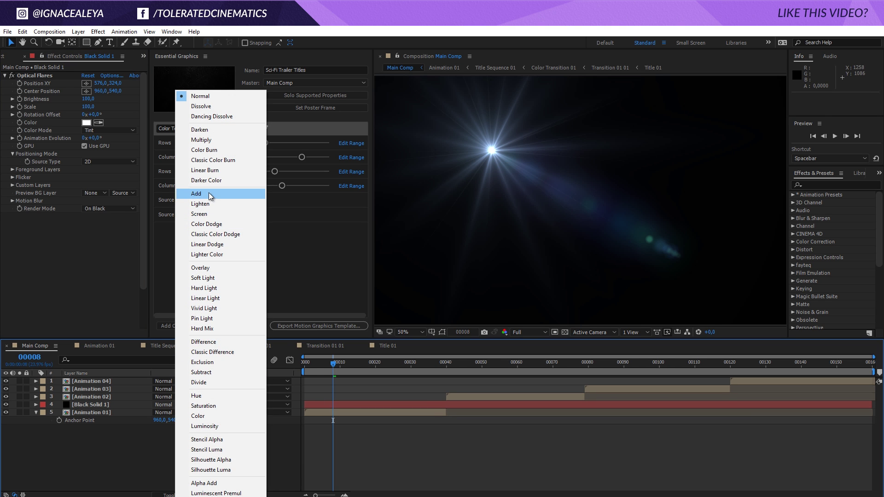
left_click(207, 212)
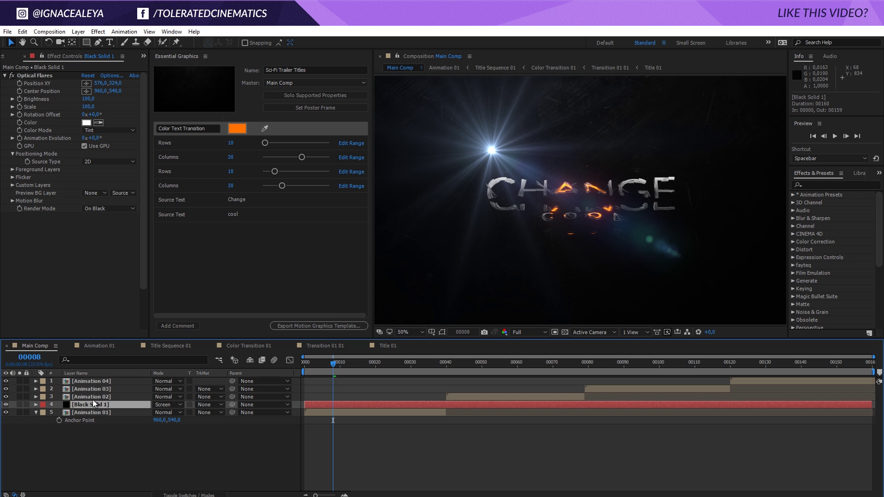
left_click(332, 96)
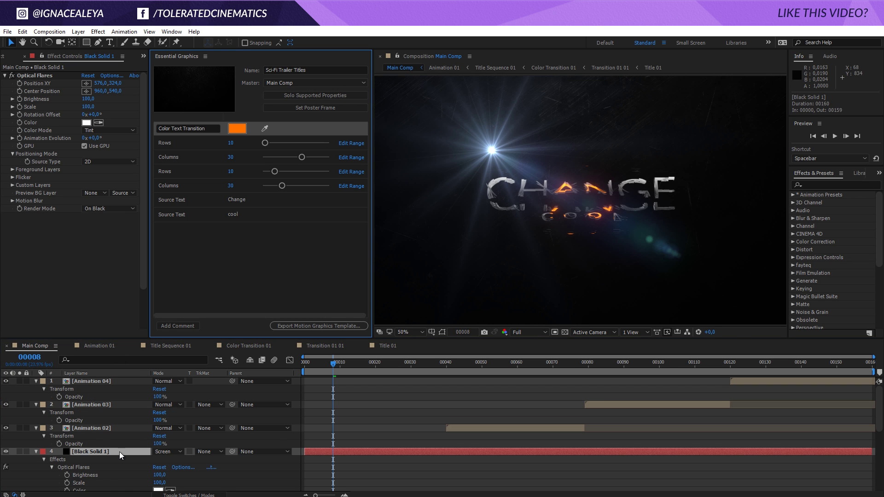
- Add the Optical Flares Color as a template control and set it to pure red
scroll(116, 452, "down", 1)
left_click(84, 452)
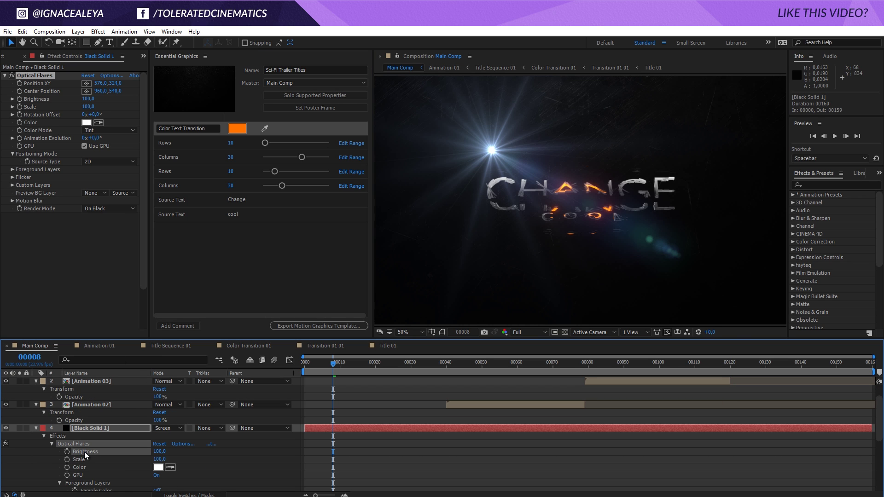
scroll(84, 452, "down", 3)
left_click(83, 445)
left_click_drag(82, 443, 237, 260)
left_click(237, 229)
left_click(646, 279)
left_click(720, 280)
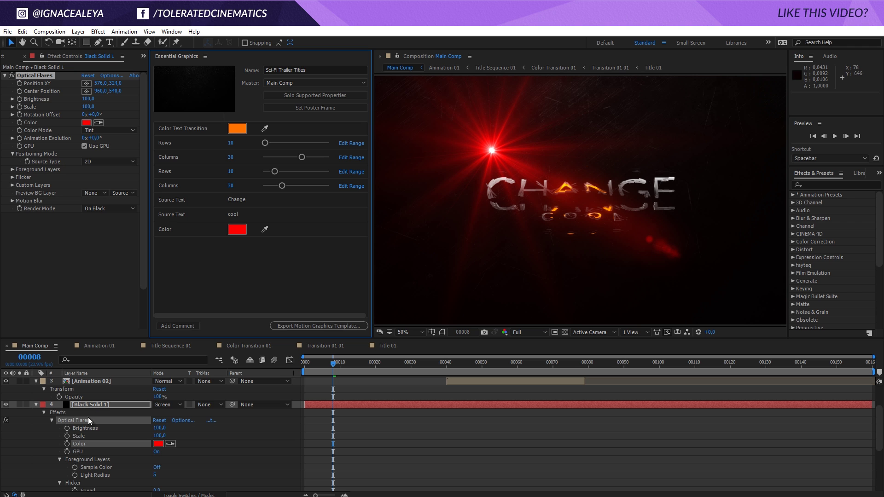
- Delete the Black Solid 1 flare layer from Main Comp
left_click(90, 405)
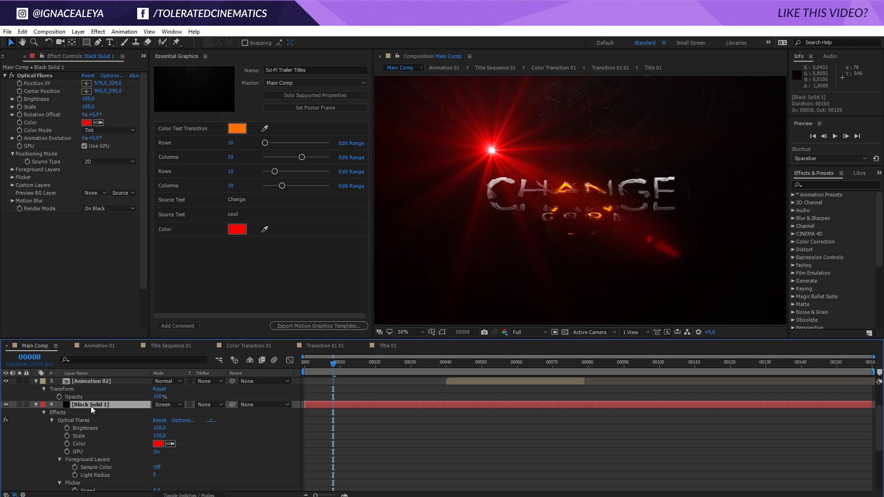
key("Delete")
left_click(488, 274)
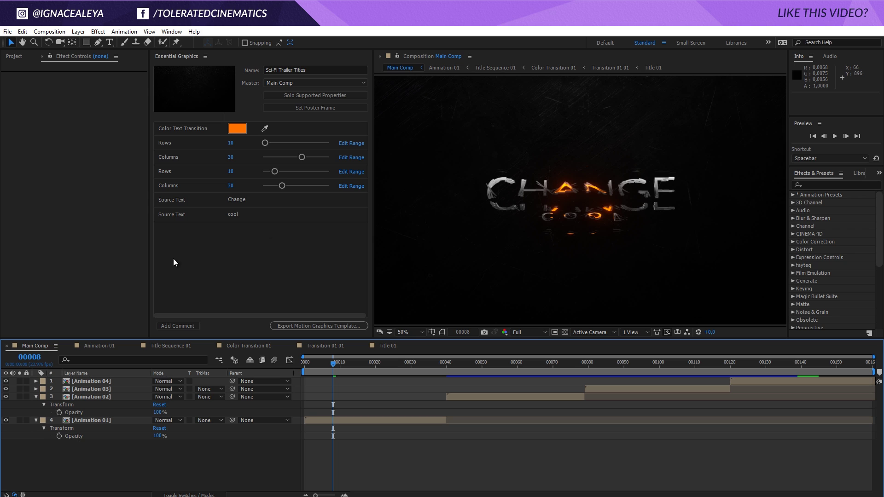
- Collapse the Animation layers and start the Motion Graphics Template export without saving the project
left_click(36, 396)
left_click(36, 404)
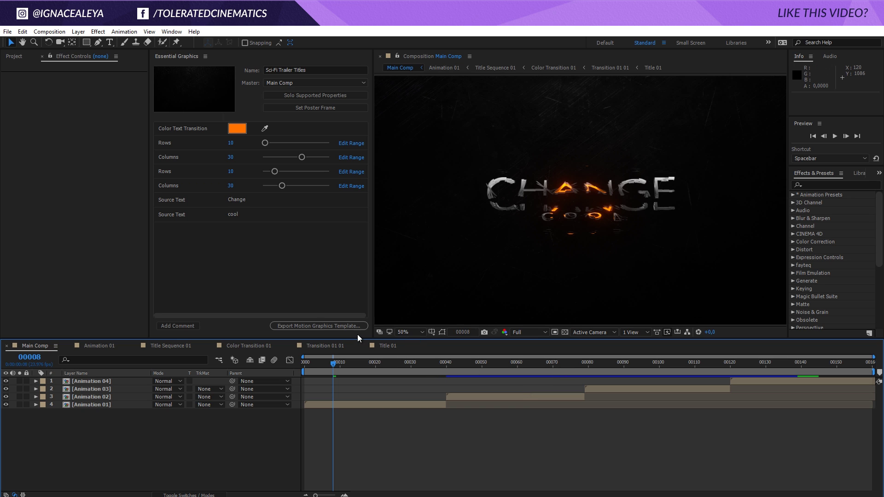
left_click(287, 328)
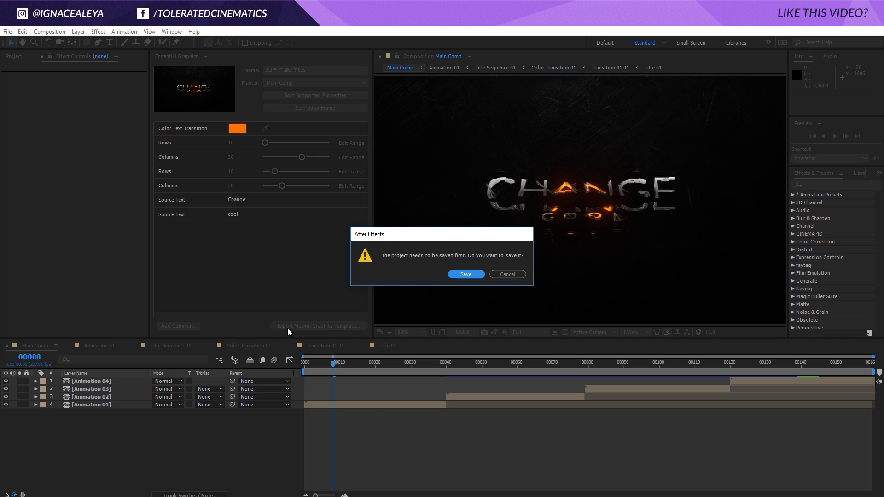
left_click(505, 274)
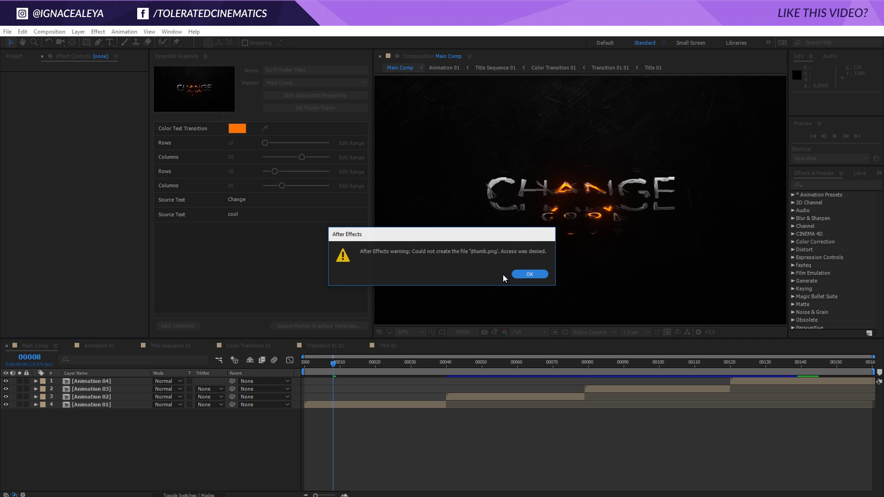
left_click(524, 274)
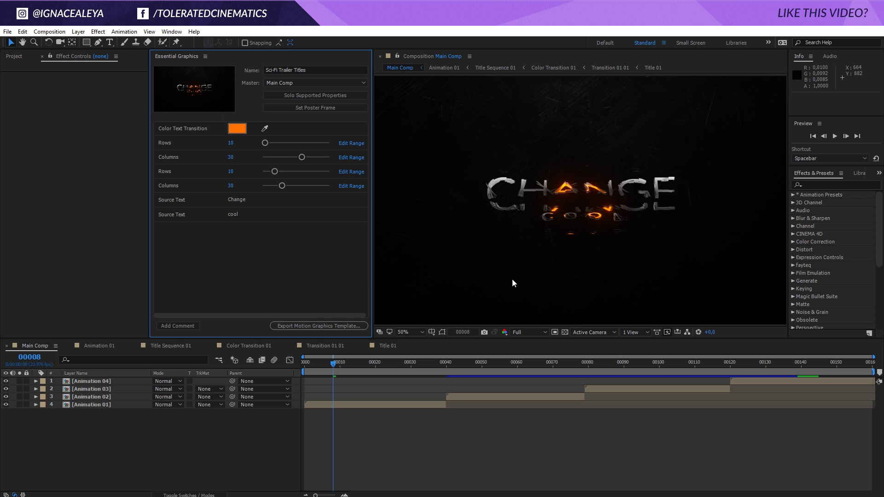
- Export Sci-Fi Trailer Titles.mogrt to the desktop (Bureaublad)
left_click(333, 325)
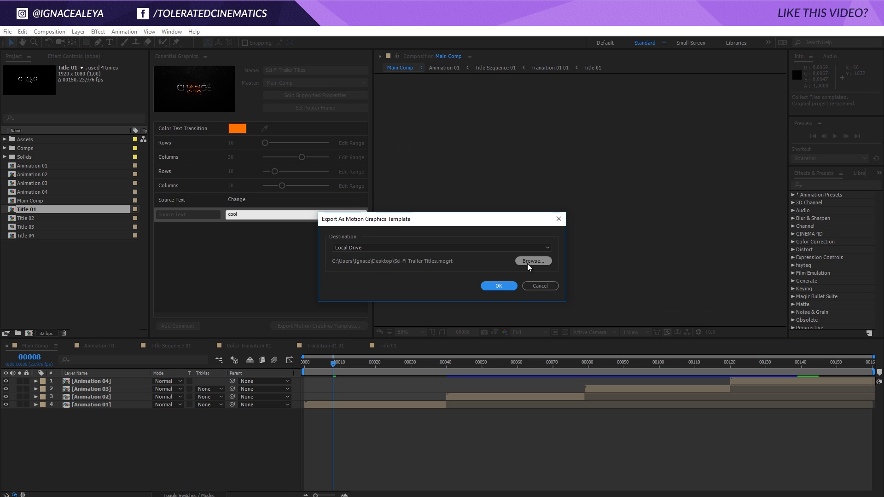
left_click(532, 261)
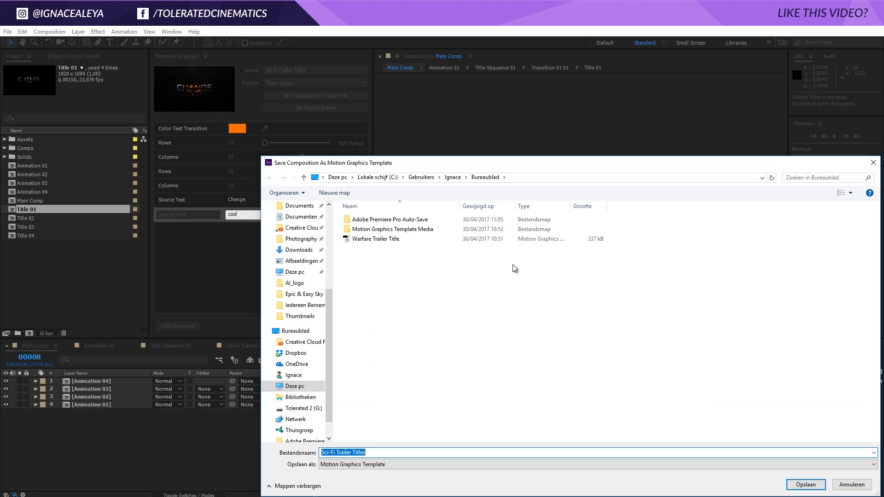
left_click(300, 332)
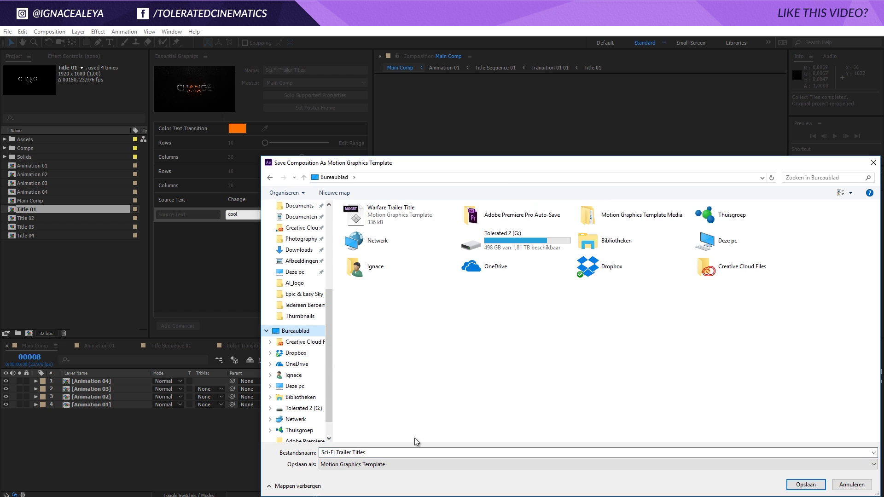
left_click(801, 484)
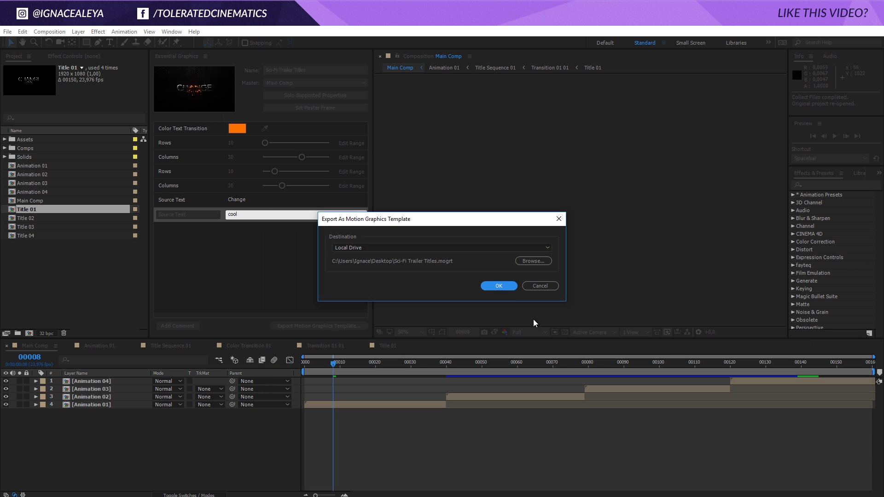
left_click(501, 287)
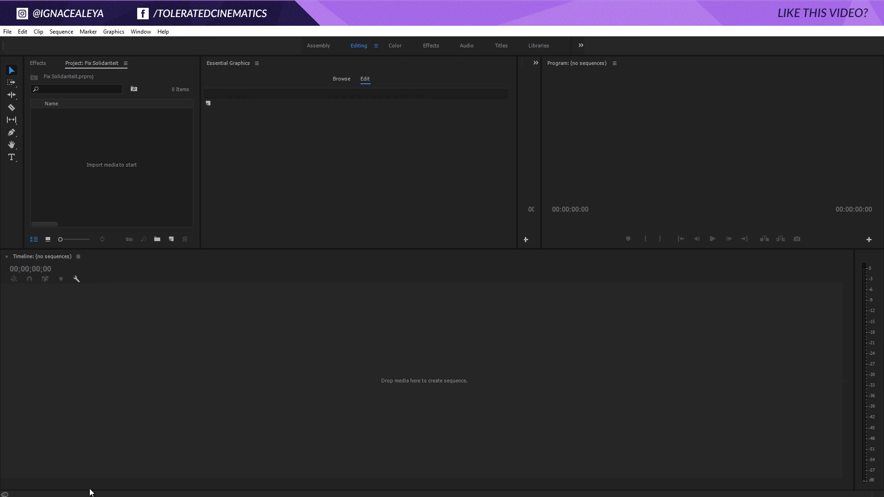
- Open Essential Graphics in Premiere Pro and install the Sci-Fi Trailer Titles template from the desktop
left_click(140, 31)
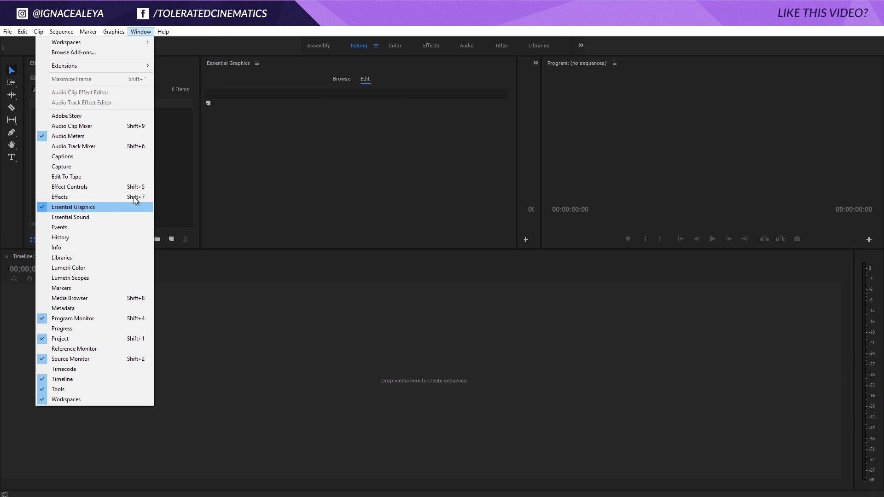
left_click(66, 207)
left_click(343, 78)
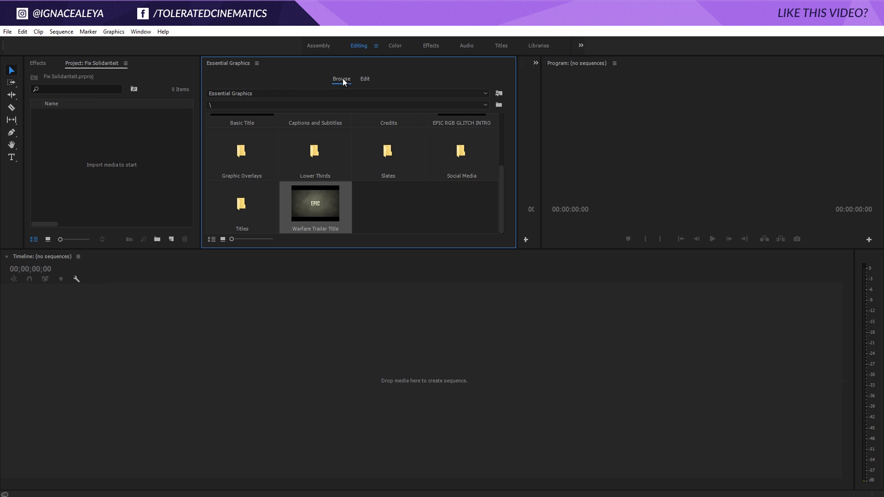
left_click(498, 94)
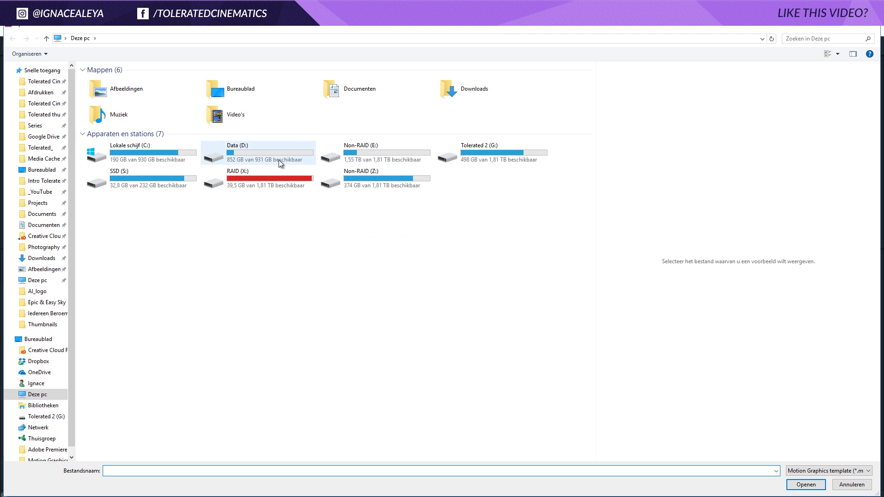
left_click(41, 170)
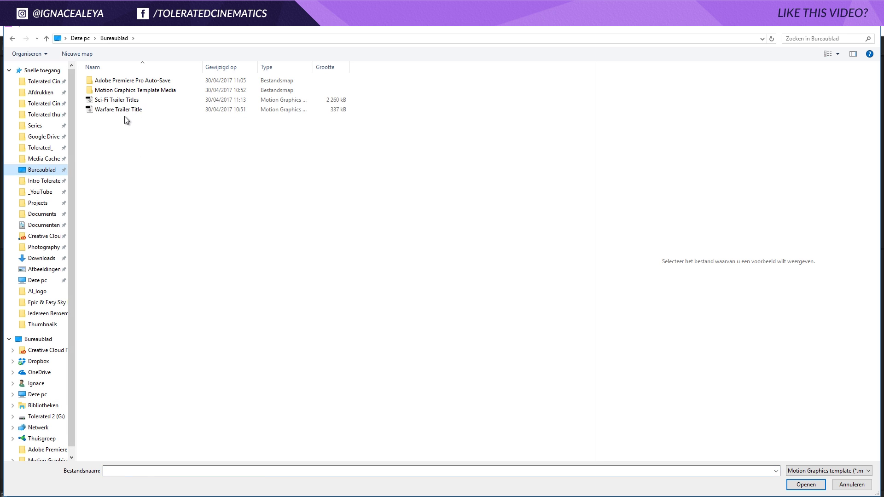
left_click(126, 100)
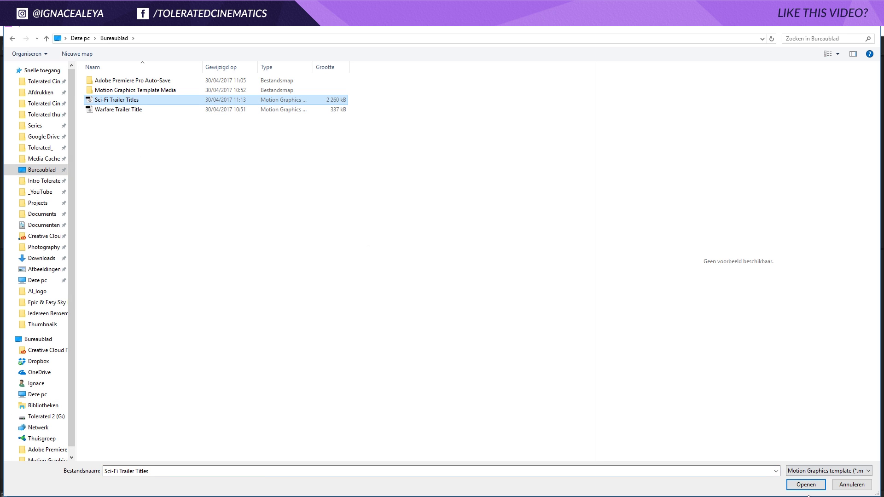
left_click(805, 484)
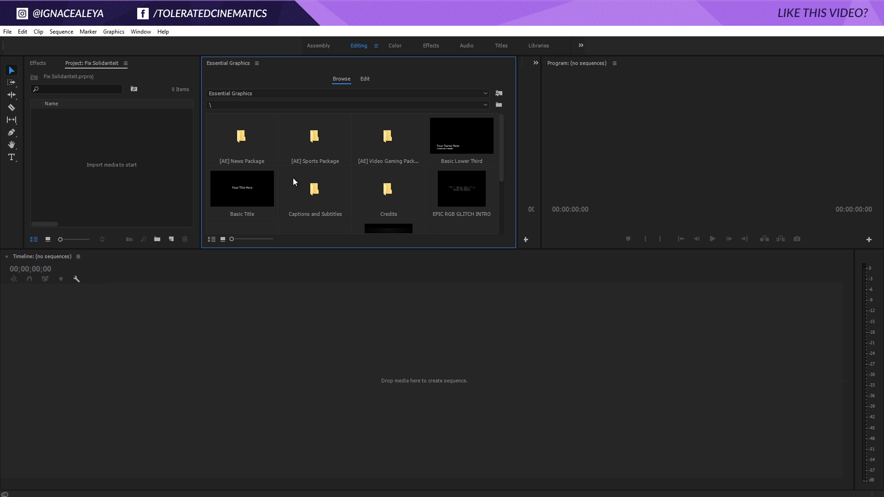
- Create a new sequence, Sequence 03, through New Item > Sequence
left_click_drag(500, 147, 493, 200)
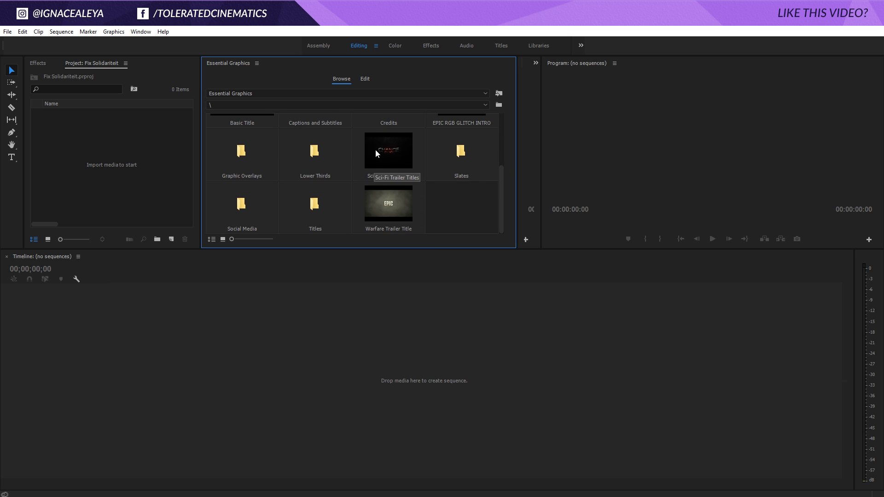
left_click(170, 240)
left_click(177, 251)
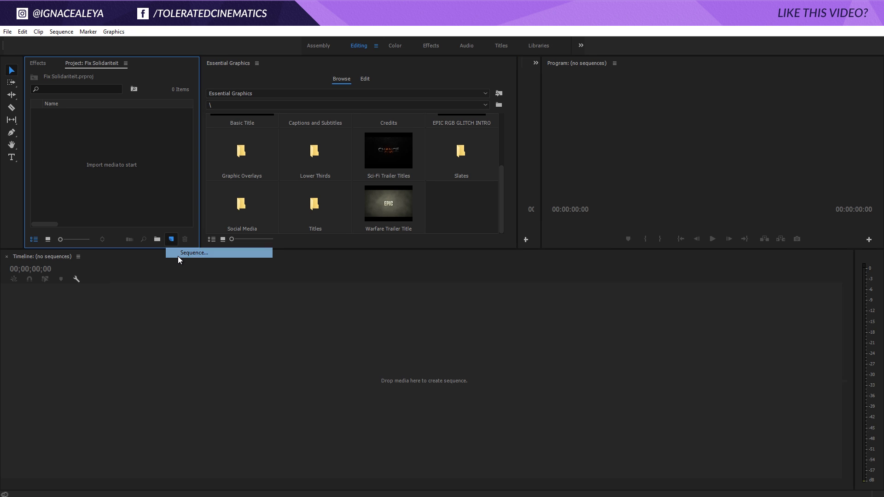
left_click(514, 432)
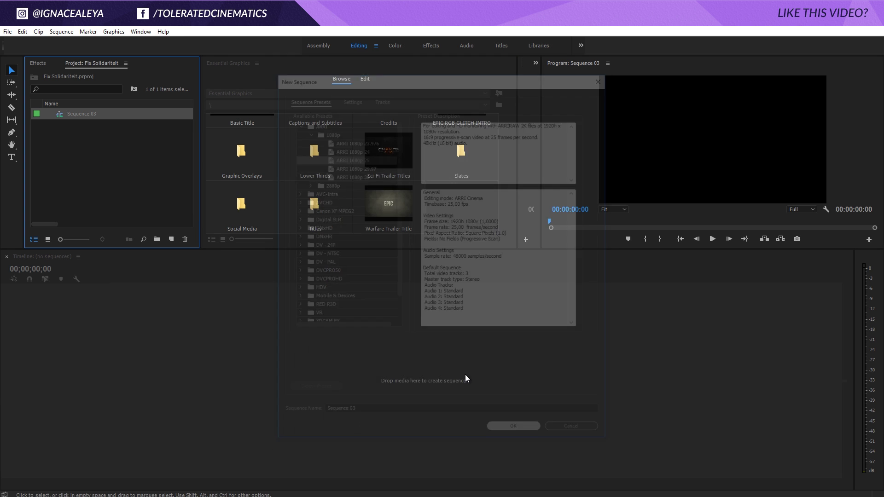
- Place Sci-Fi Trailer Titles on V1 with matching sequence settings and preview the CHANGE title
left_click_drag(382, 143, 119, 388)
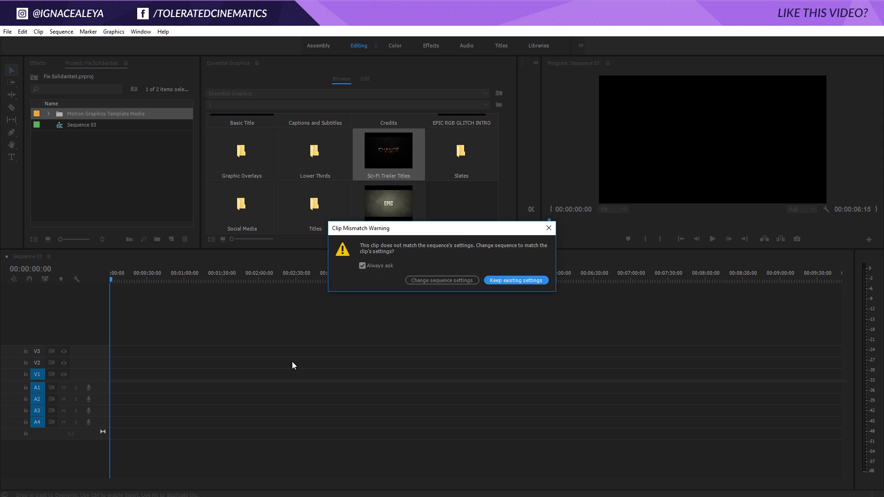
left_click(463, 281)
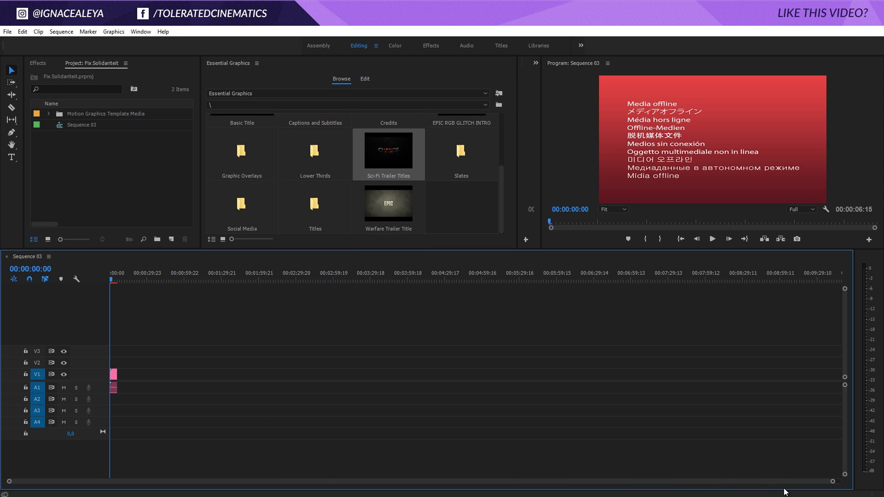
left_click_drag(832, 481, 45, 481)
left_click_drag(113, 278, 129, 280)
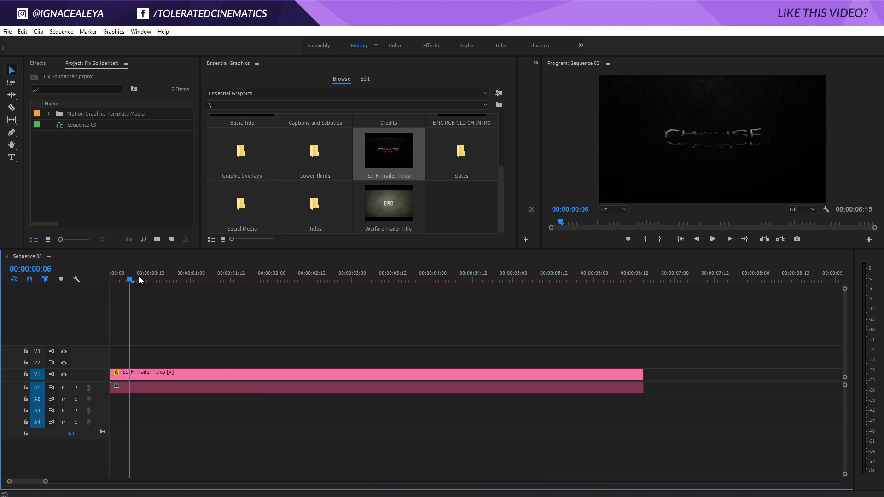
- Set the title's Color Text Transition to green 42FF00
left_click(142, 276)
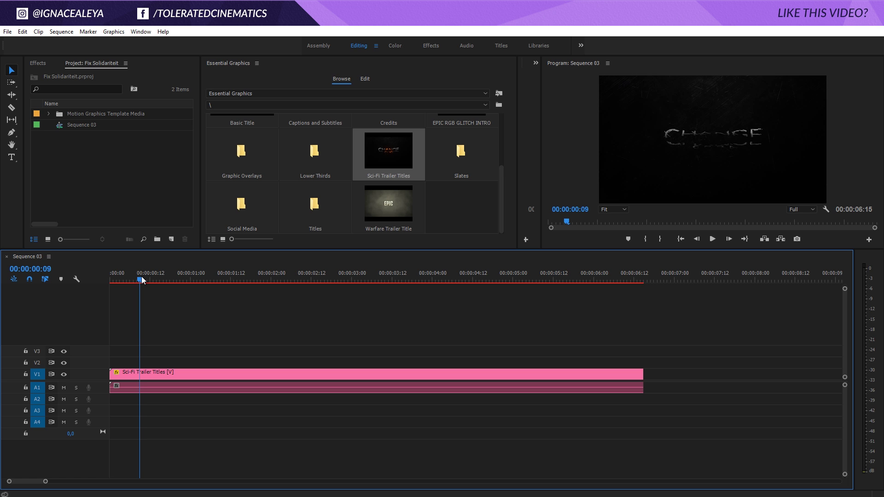
left_click(145, 374)
left_click(358, 102)
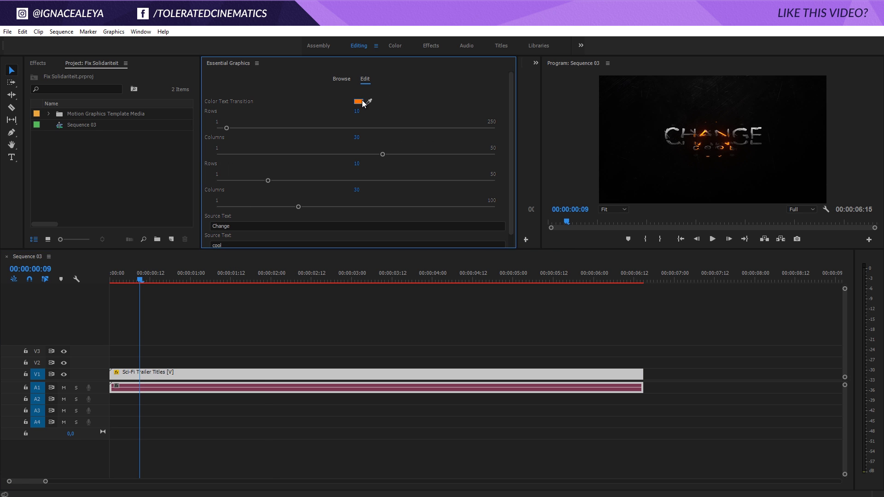
mouse_move(472, 240)
left_mouse_down()
mouse_move(472, 220)
mouse_move(472, 252)
left_mouse_up()
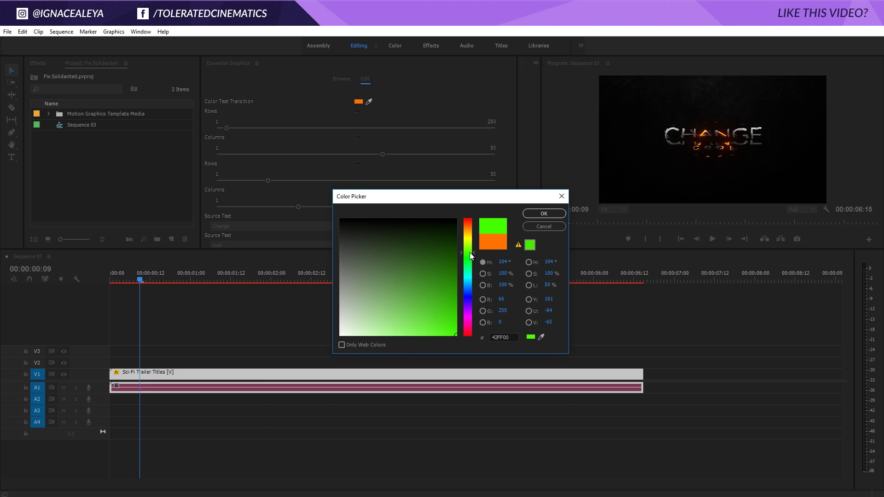
left_click(544, 214)
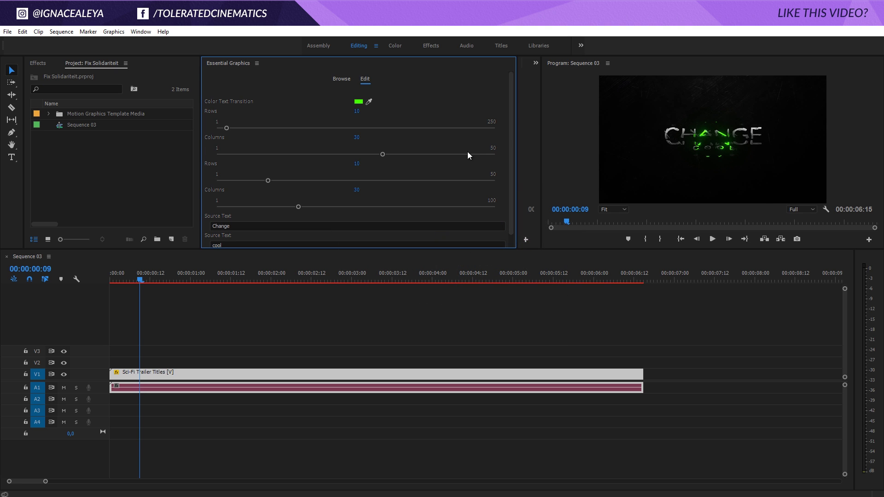
- Set the first Columns to 15, Rows to 61, and the second Columns to 13
scroll(513, 151, "down", 1)
left_click(297, 140)
left_click(282, 115)
left_click(256, 193)
- Replace the title text Change with 'Subscribe'
left_click(247, 213)
type("Subscribe")
left_click(311, 199)
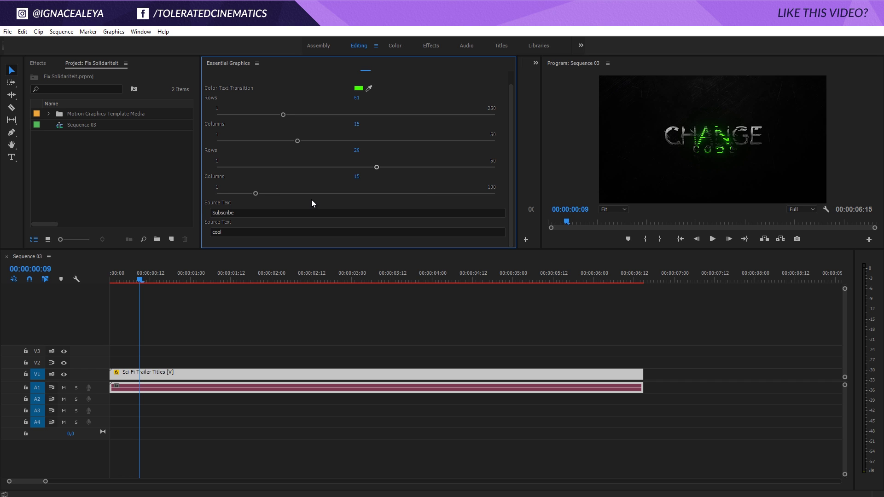
- Mark an Out point at 00:00:01:18 and render a preview In to Out
left_click(61, 32)
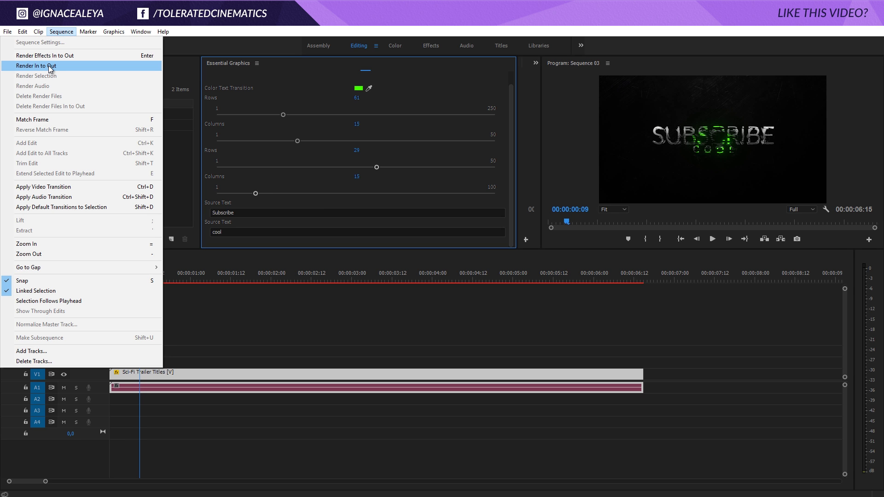
left_click(206, 274)
left_click(253, 281)
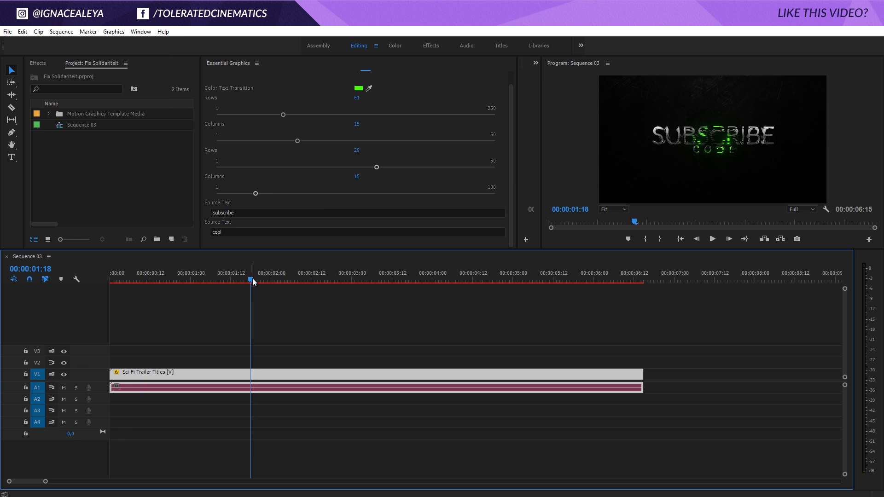
key("o")
left_click(61, 31)
left_click(78, 65)
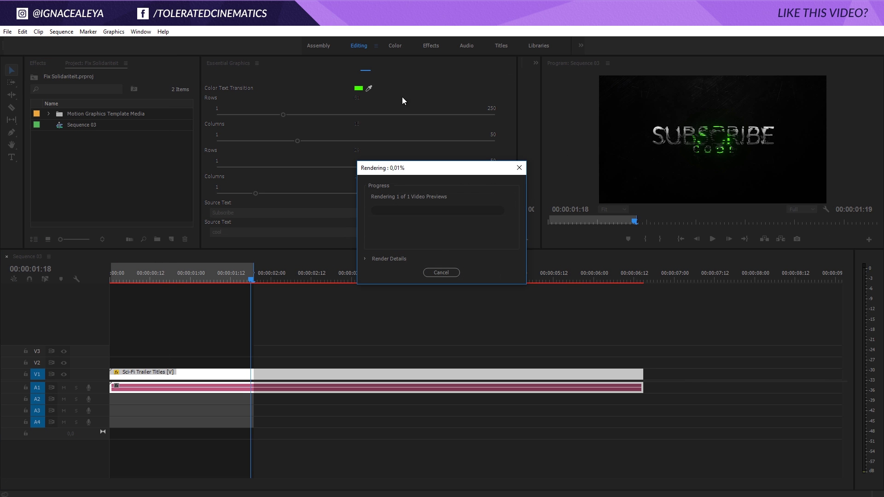